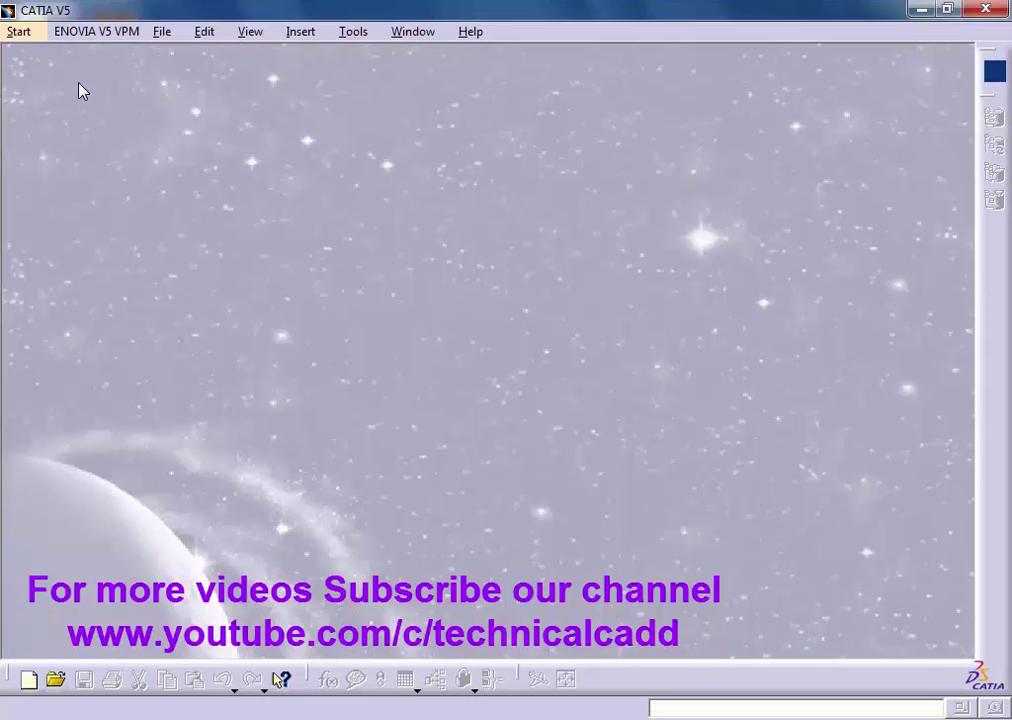
- Create a new part in the Generative Sheetmetal Design workbench, accepting the default part options
left_click(17, 32)
mouse_move(86, 82)
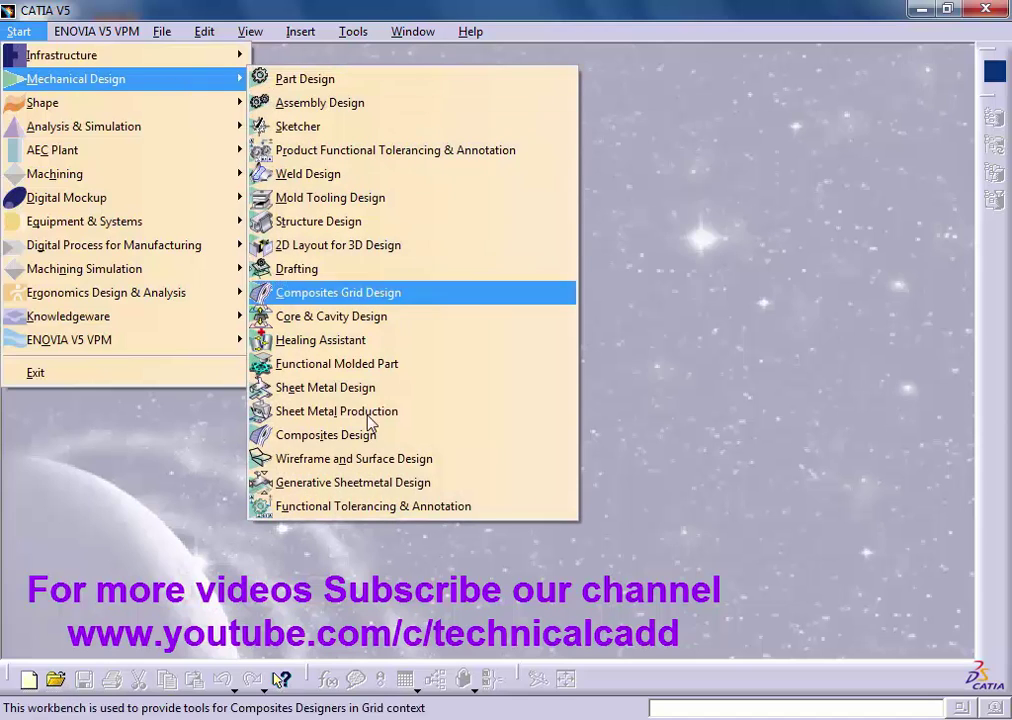
left_click(503, 486)
left_click(858, 630)
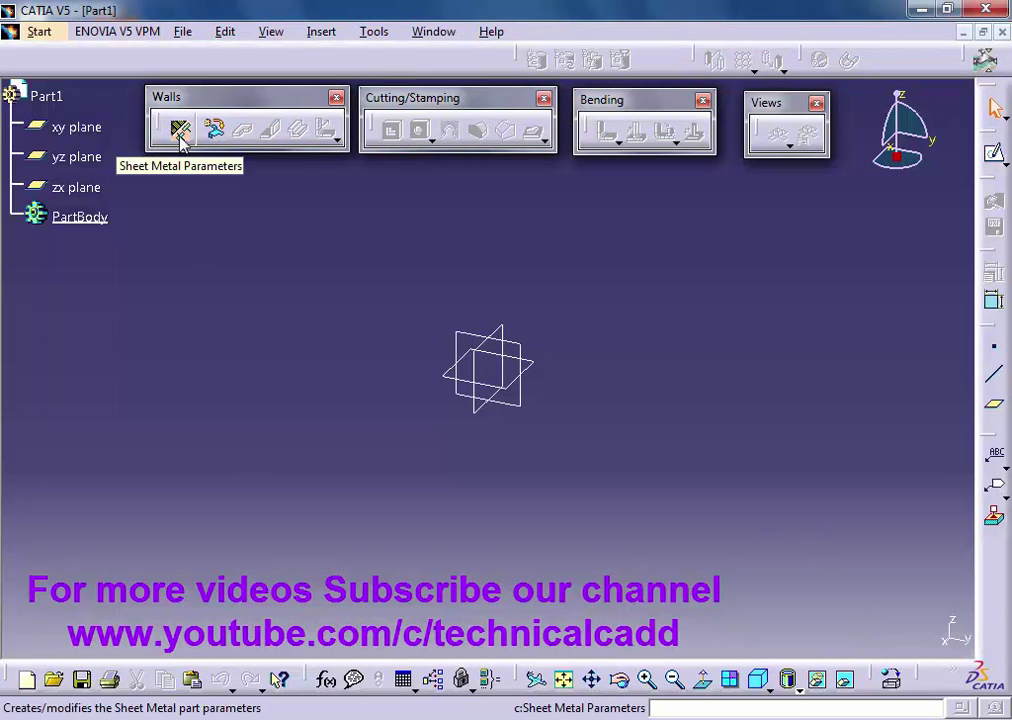
- Define the sheet metal parameters with a 2 mm thickness and a 4 mm default bend radius
left_click(180, 131)
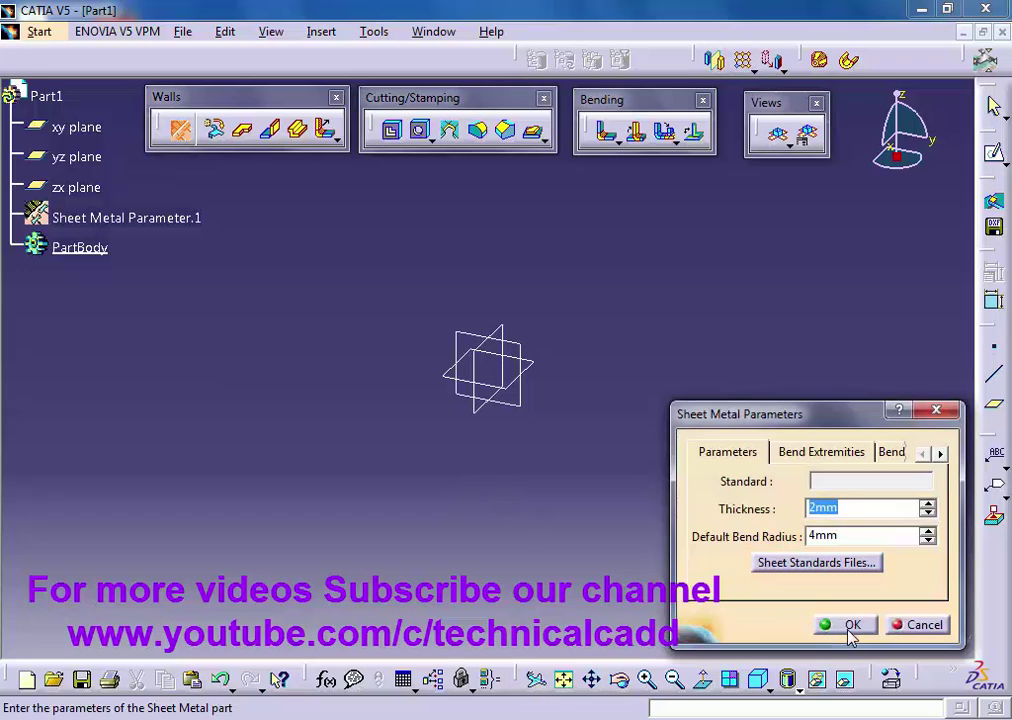
left_click(878, 512)
left_click(851, 625)
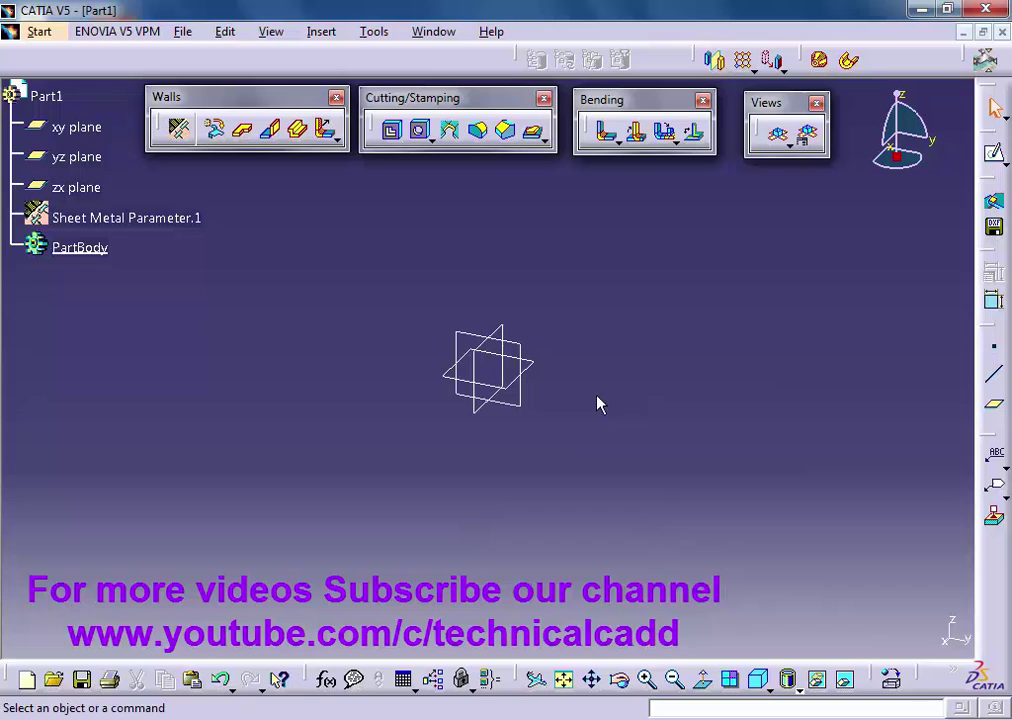
- Sketch a large rectangle around the origin on the xy plane and create a sheet metal wall from it
left_click(542, 373)
left_click(996, 157)
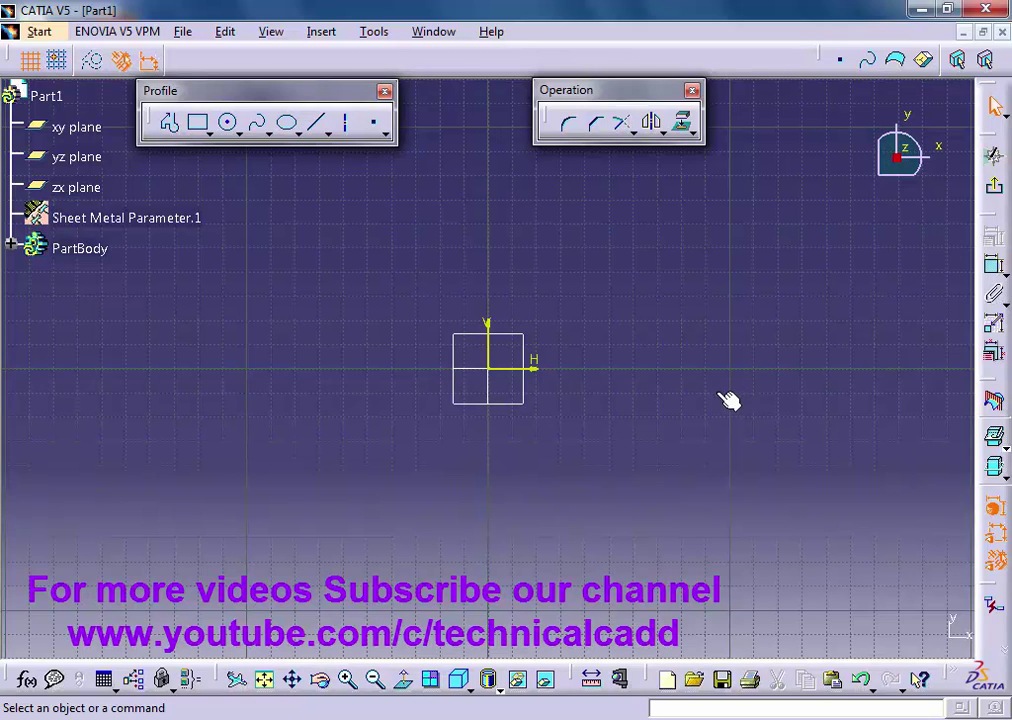
left_click(200, 123)
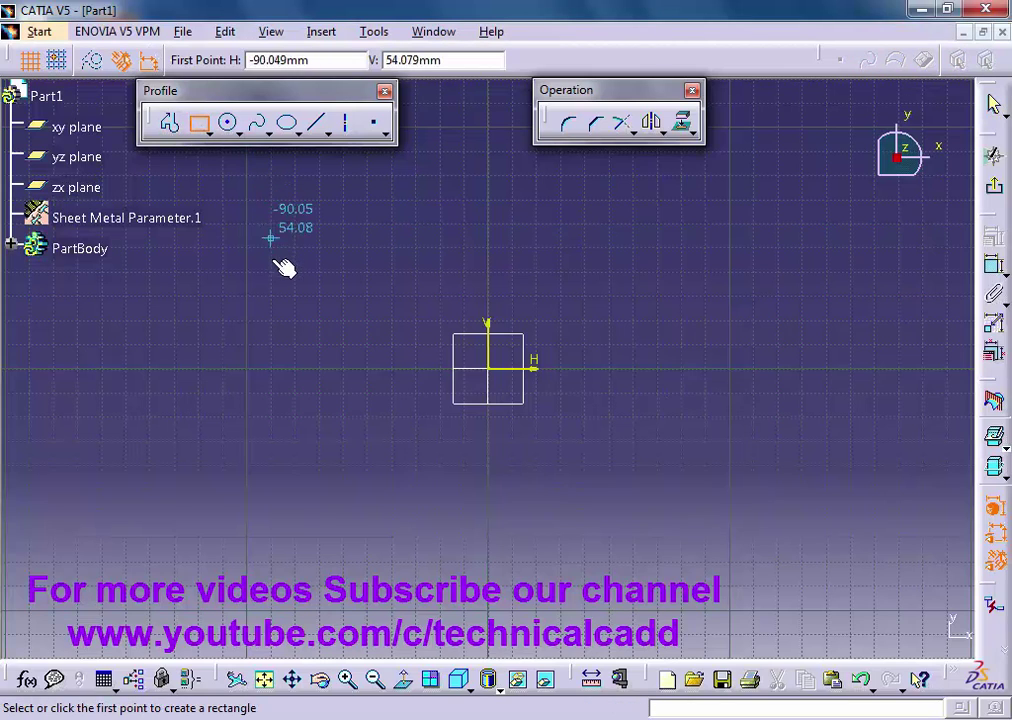
left_click(251, 249)
left_click(744, 588)
left_click(995, 106)
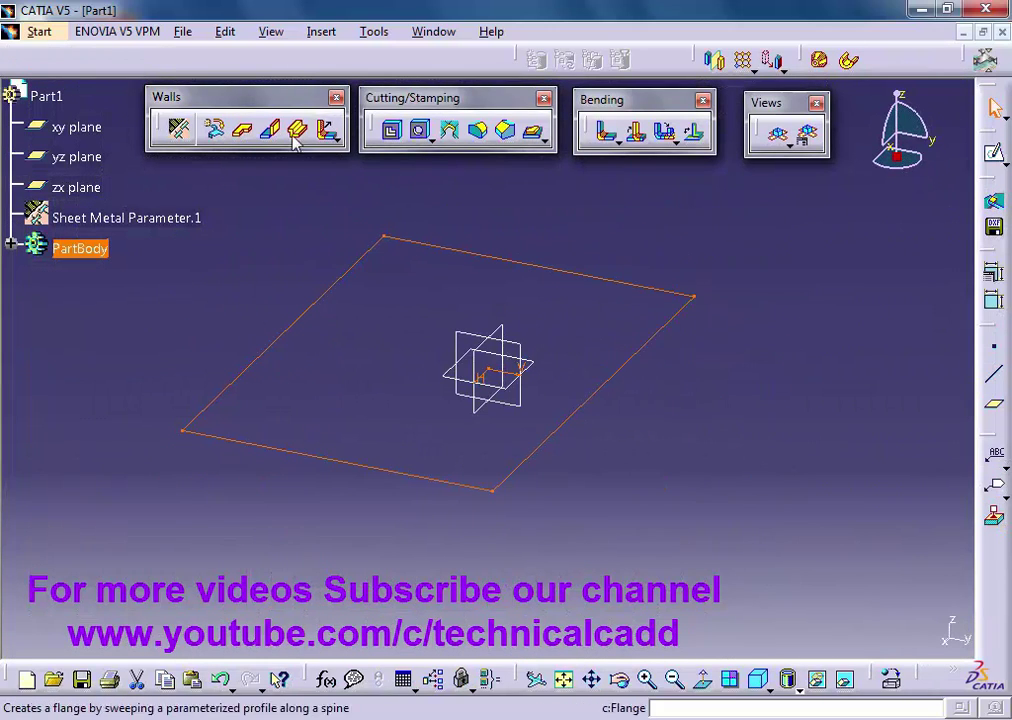
left_click(213, 129)
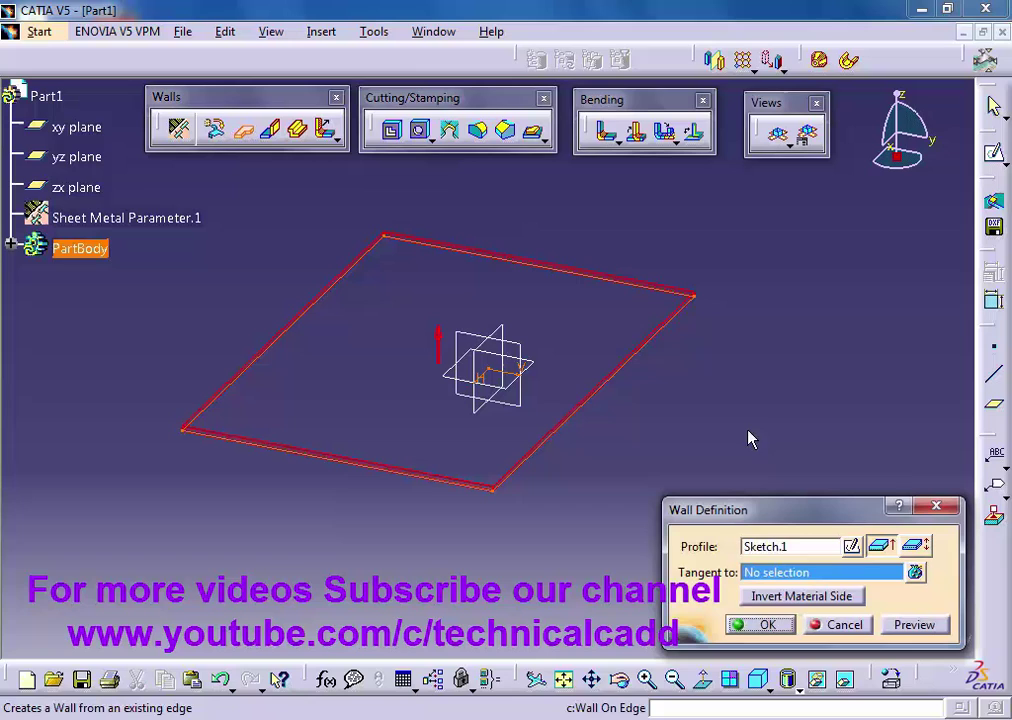
left_click(785, 628)
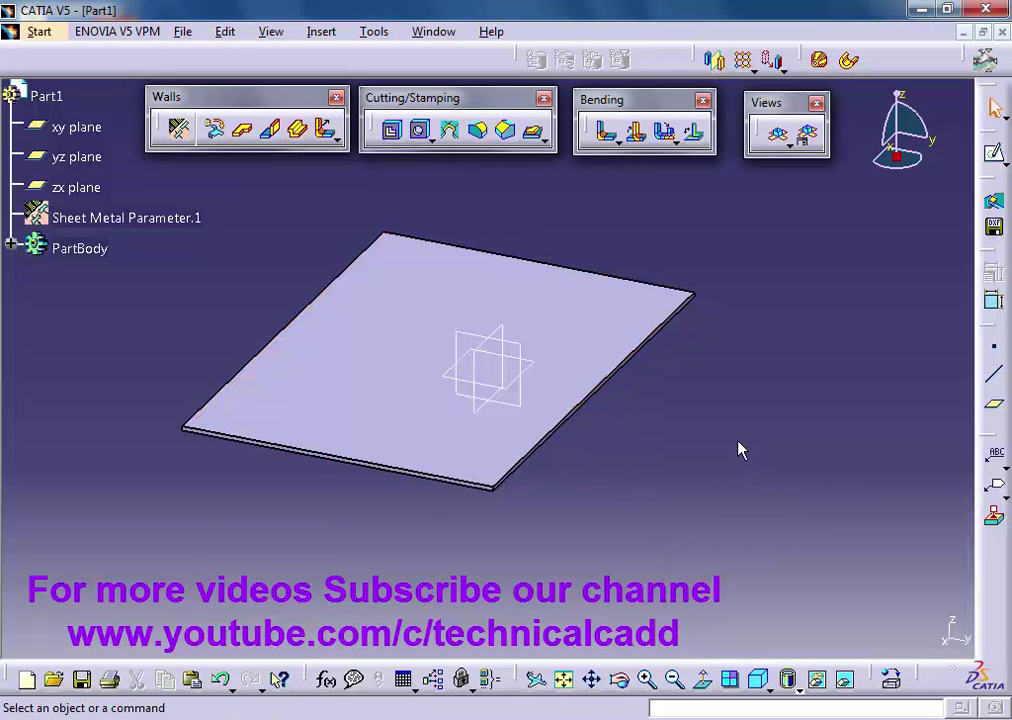
- Sketch a single slanted line across the middle of the wall's top face and finish the sketch
middle_click_drag(739, 450, 774, 470)
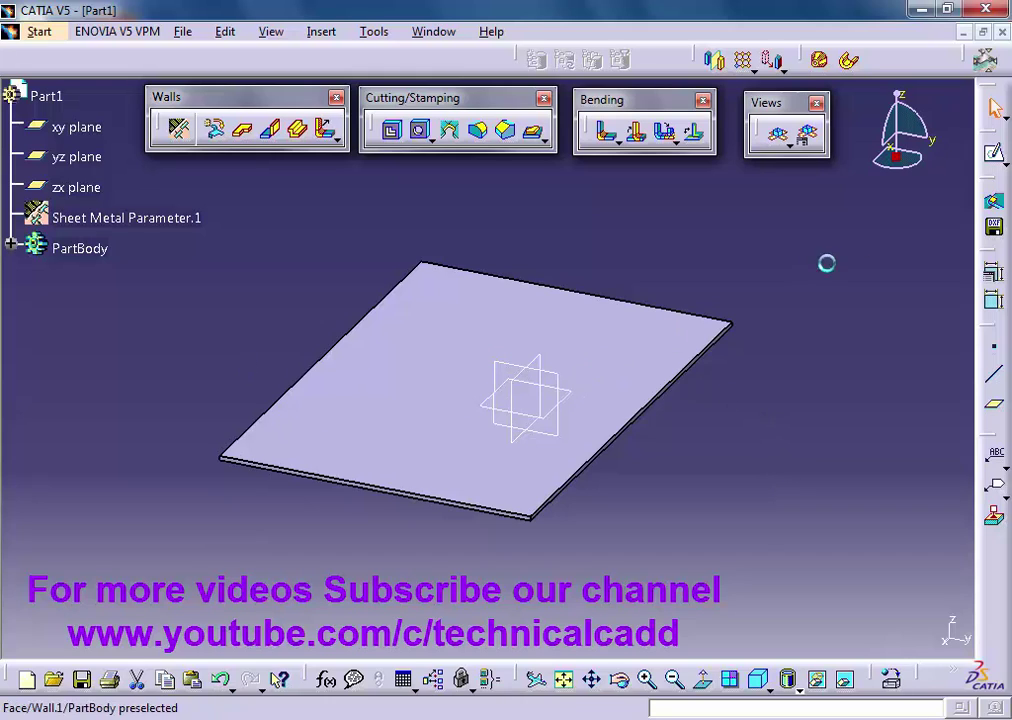
left_click(994, 154)
left_click(75, 127)
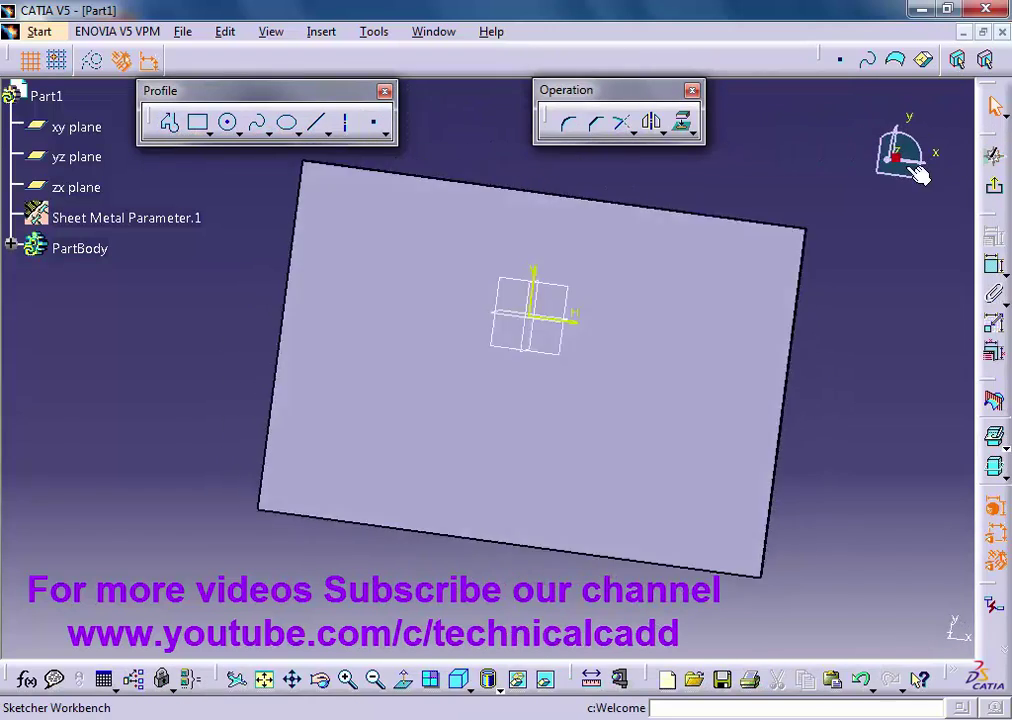
left_click(320, 124)
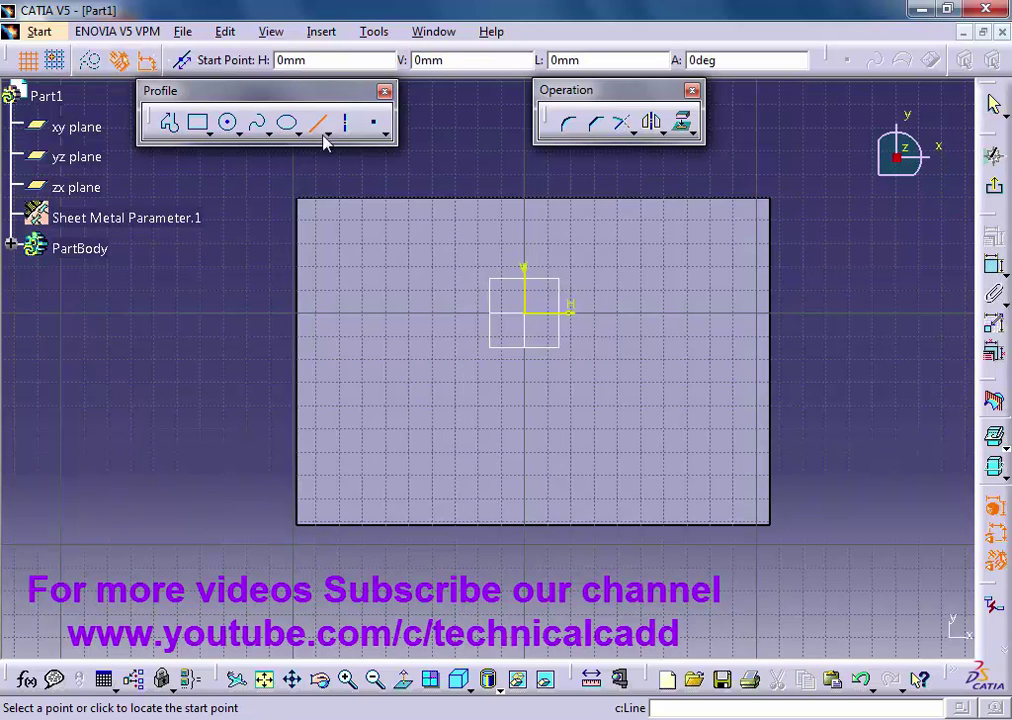
left_click(415, 414)
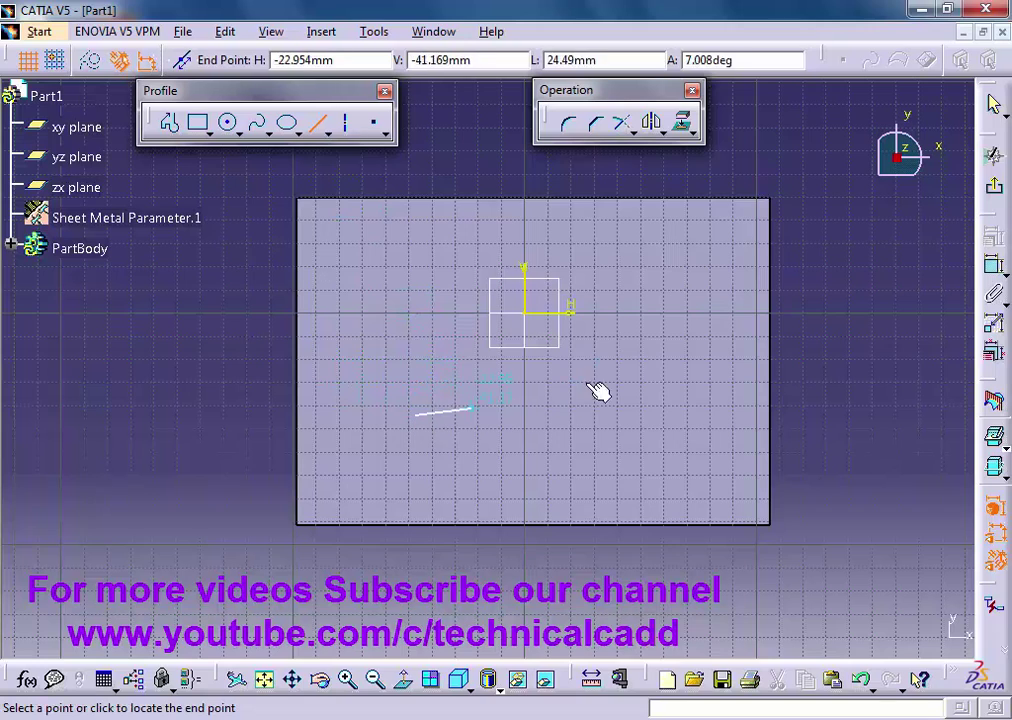
left_click(648, 357)
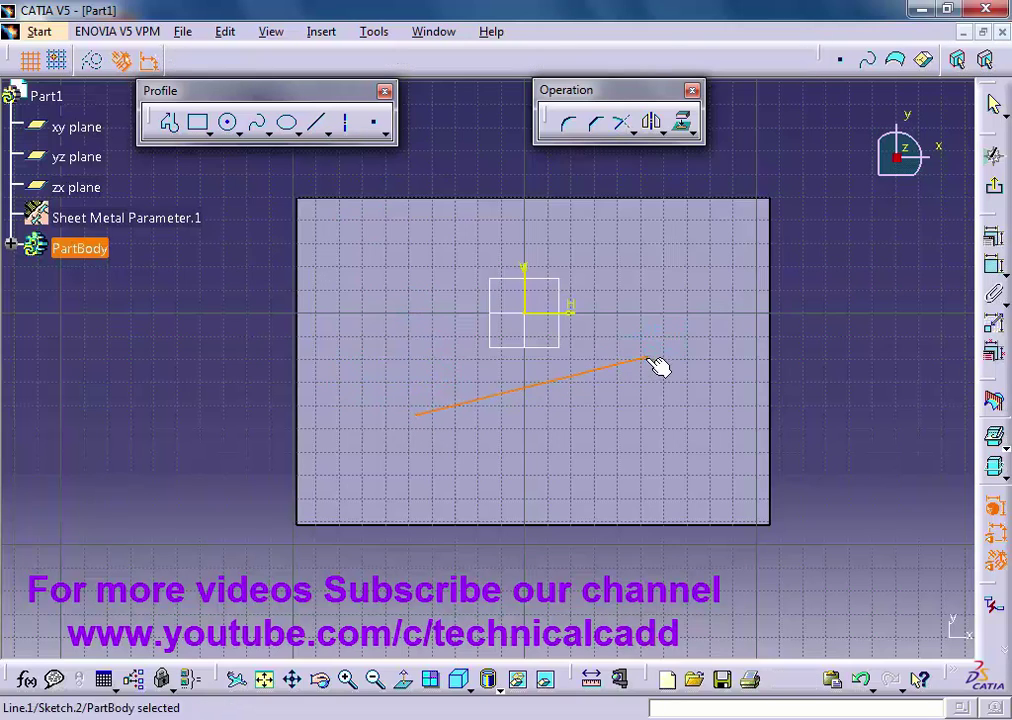
left_click(998, 191)
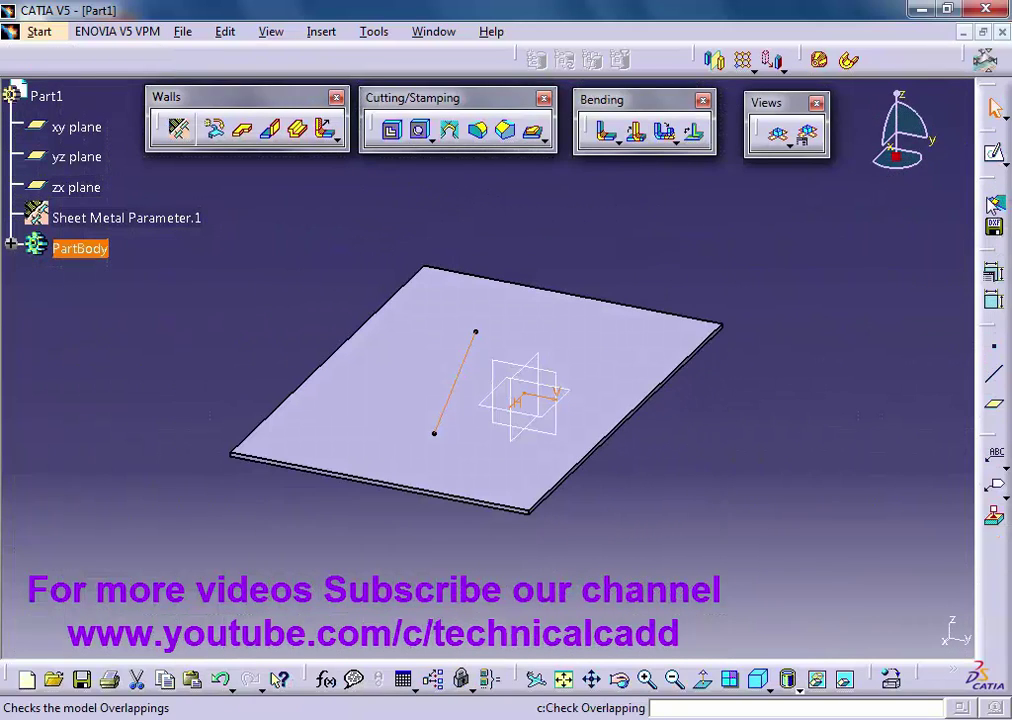
- Start an obround Curve Stamp on the slanted line sketch and set its Length L to 33 mm
left_click(543, 141)
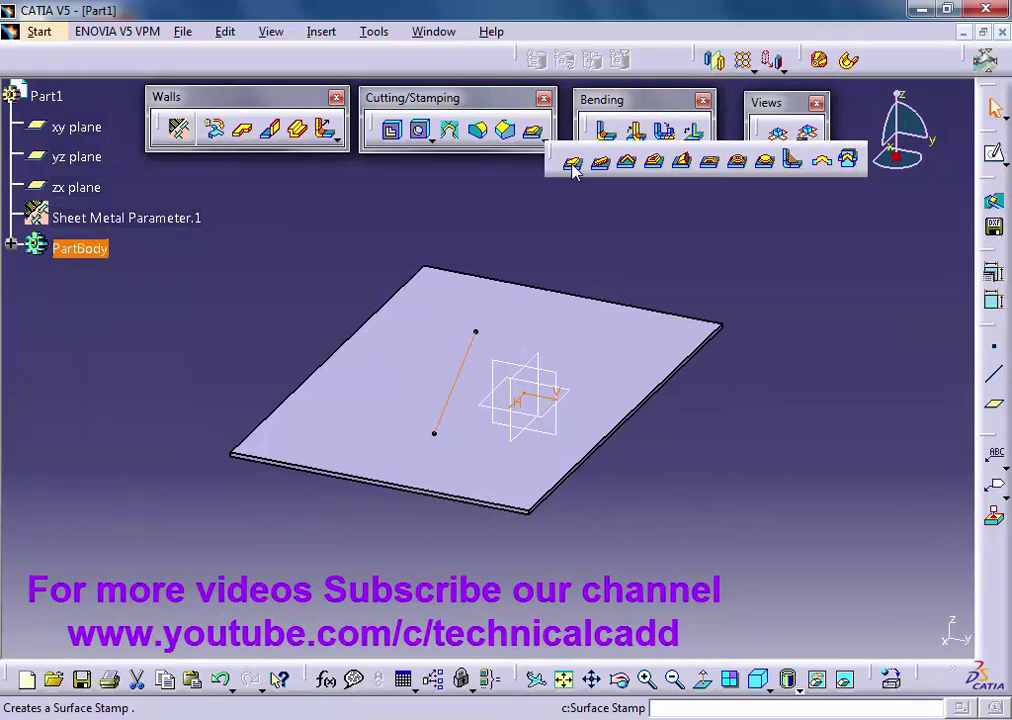
left_click(627, 163)
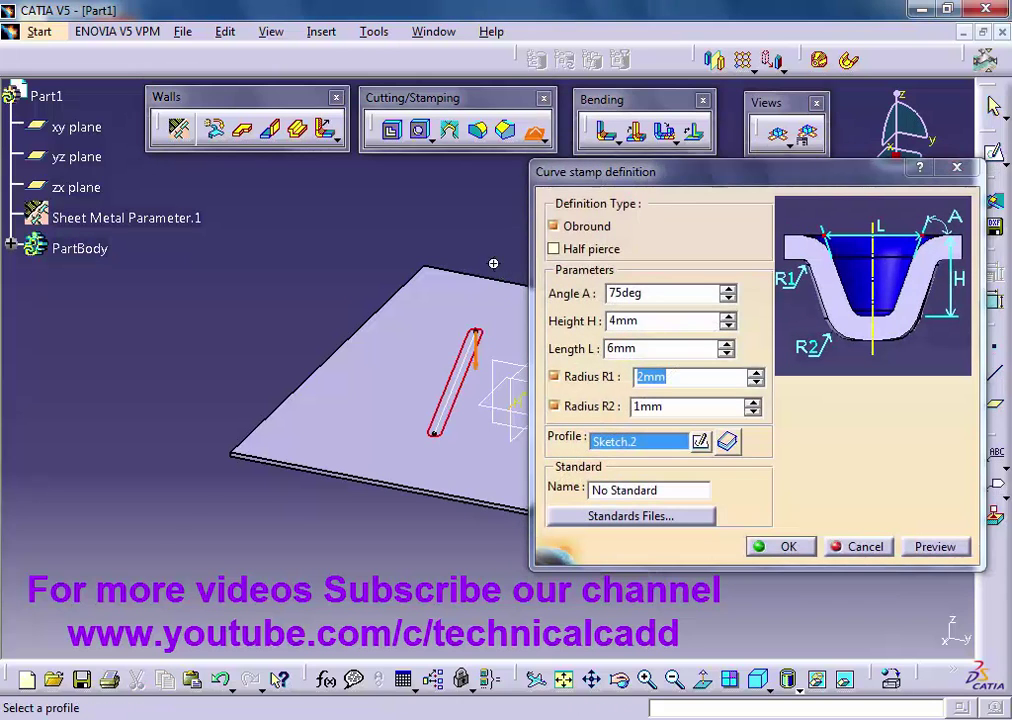
mouse_move(492, 264)
middle_mouse_down()
mouse_move(280, 296)
mouse_move(347, 236)
mouse_move(392, 155)
middle_mouse_up()
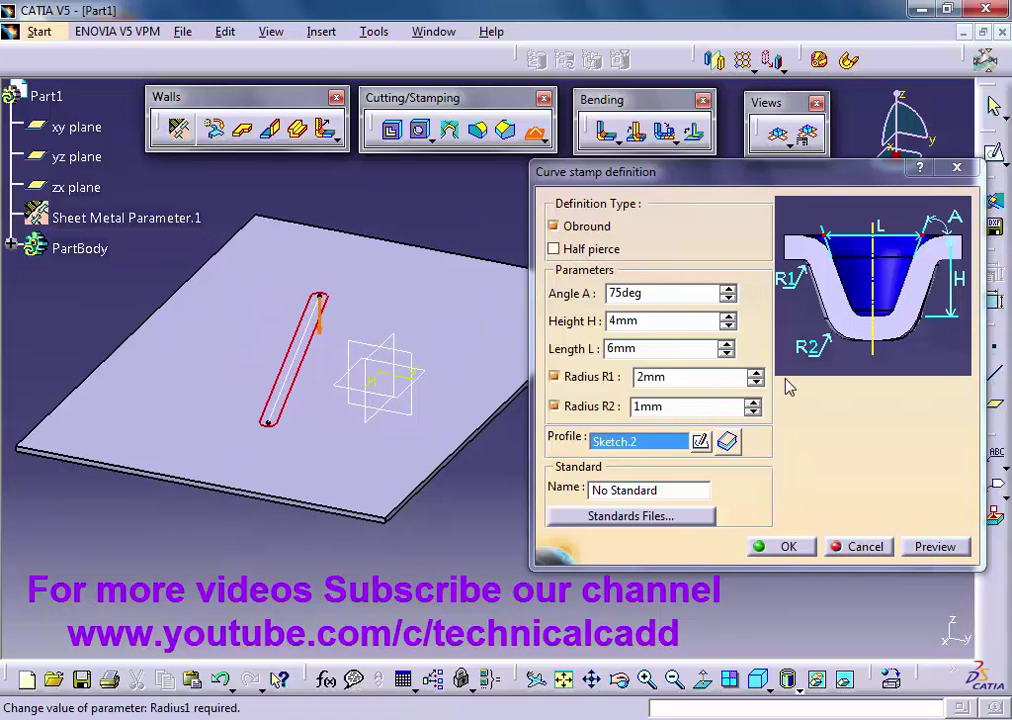
left_click(726, 343)
left_click(726, 343)
left_click(726, 343)
left_click(726, 343)
left_click(726, 343)
left_click(726, 343)
left_click(726, 343)
left_click(726, 343)
left_click(726, 344)
left_click(726, 344)
left_click(726, 344)
left_click(726, 344)
left_click(726, 344)
left_click(726, 344)
left_click(726, 344)
left_click(726, 344)
left_click(726, 344)
left_click(726, 344)
left_click(726, 344)
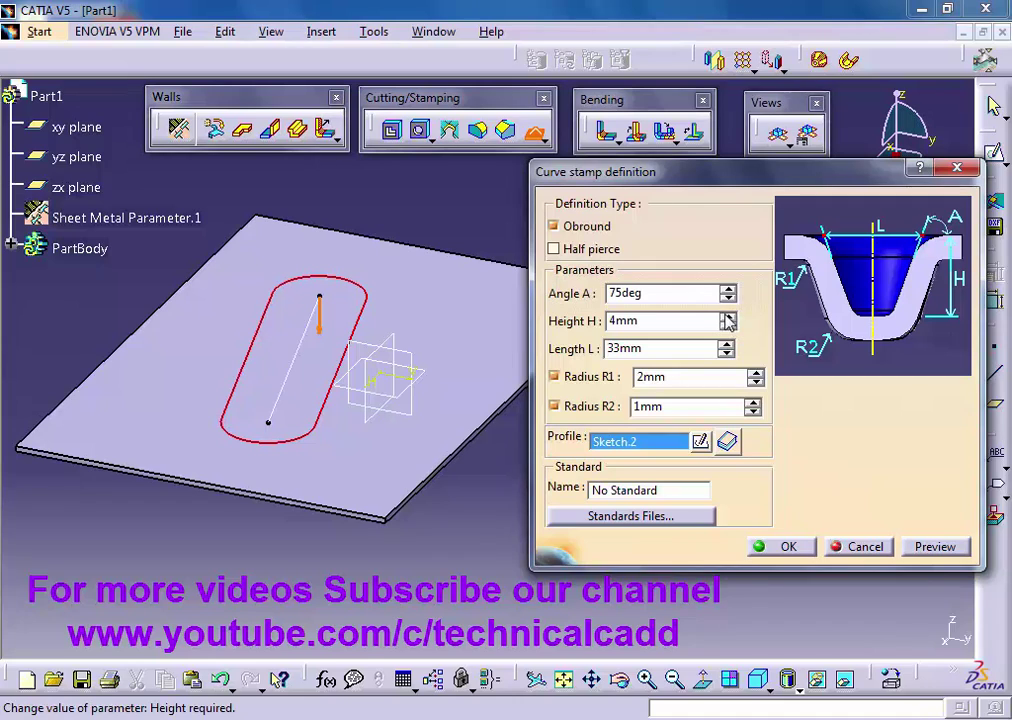
- Raise the curve stamp's Height H to 21 mm
left_click(728, 316)
left_click(728, 316)
left_click(728, 316)
left_click(728, 316)
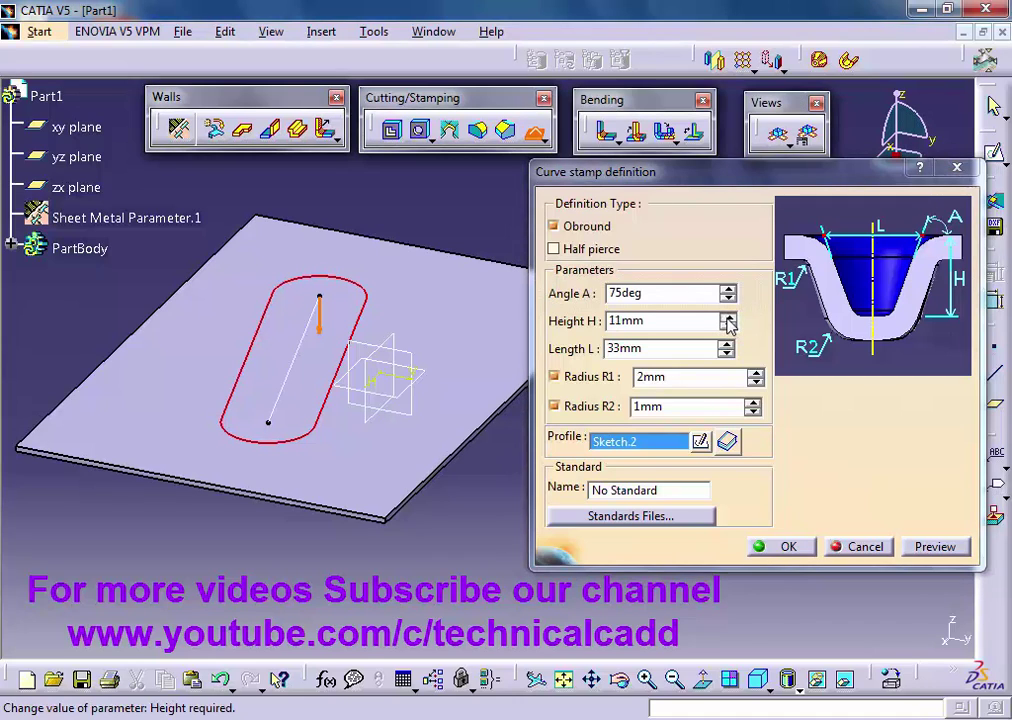
left_click(728, 317)
left_click(728, 317)
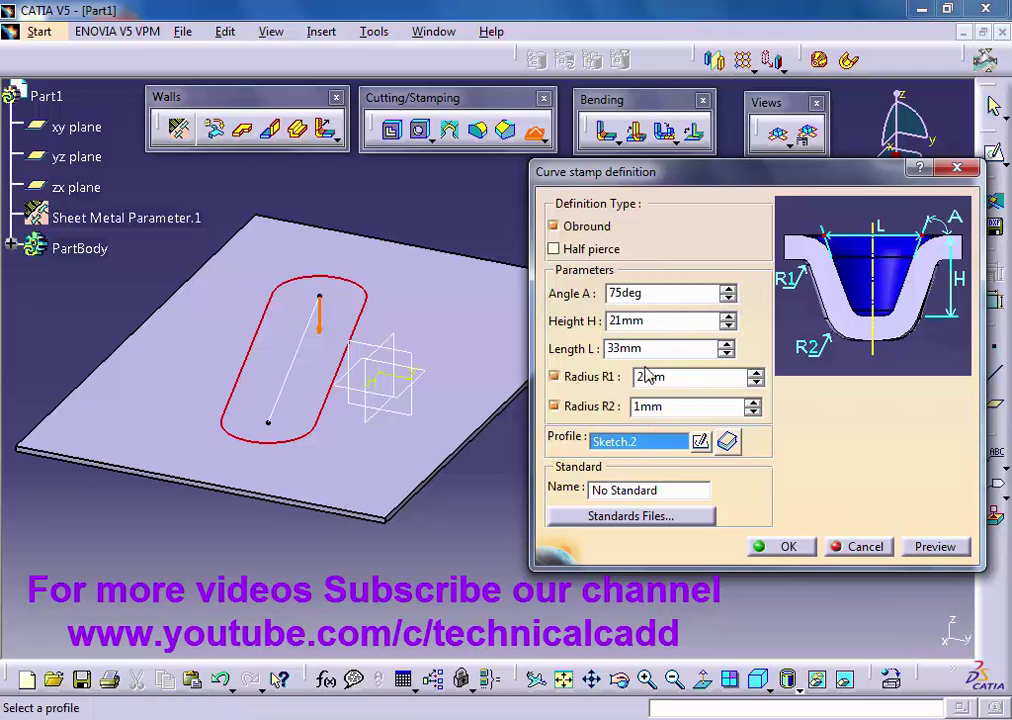
- Increase the curve stamp's Radius R1 to 11 mm
left_click(756, 371)
left_click(756, 372)
left_click(756, 372)
left_click(756, 372)
left_click(756, 372)
left_click(756, 372)
left_click(756, 372)
left_click(756, 372)
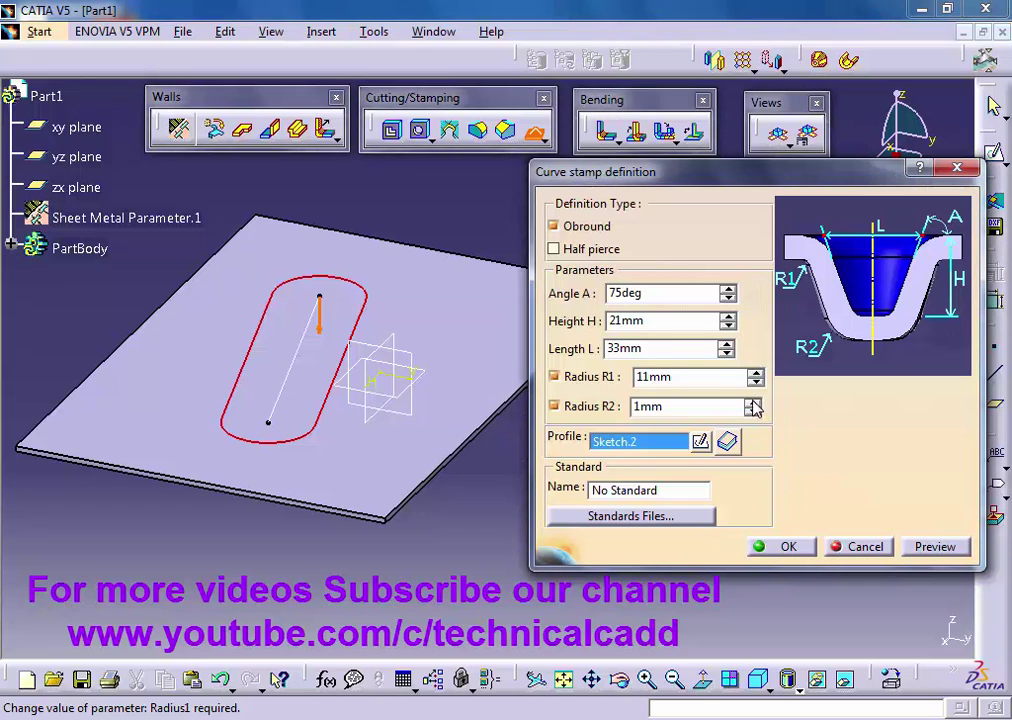
- Set the curve stamp's Radius R2 to 5 mm, preview the stamp and create it
left_click(754, 402)
left_click(754, 402)
left_click(754, 402)
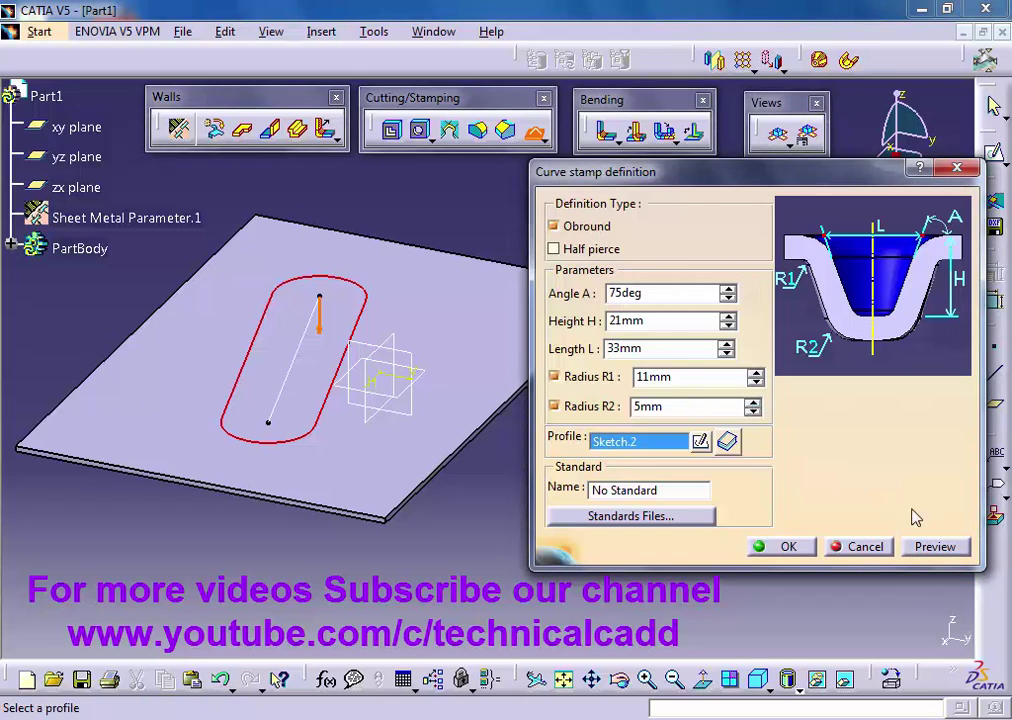
left_click(930, 546)
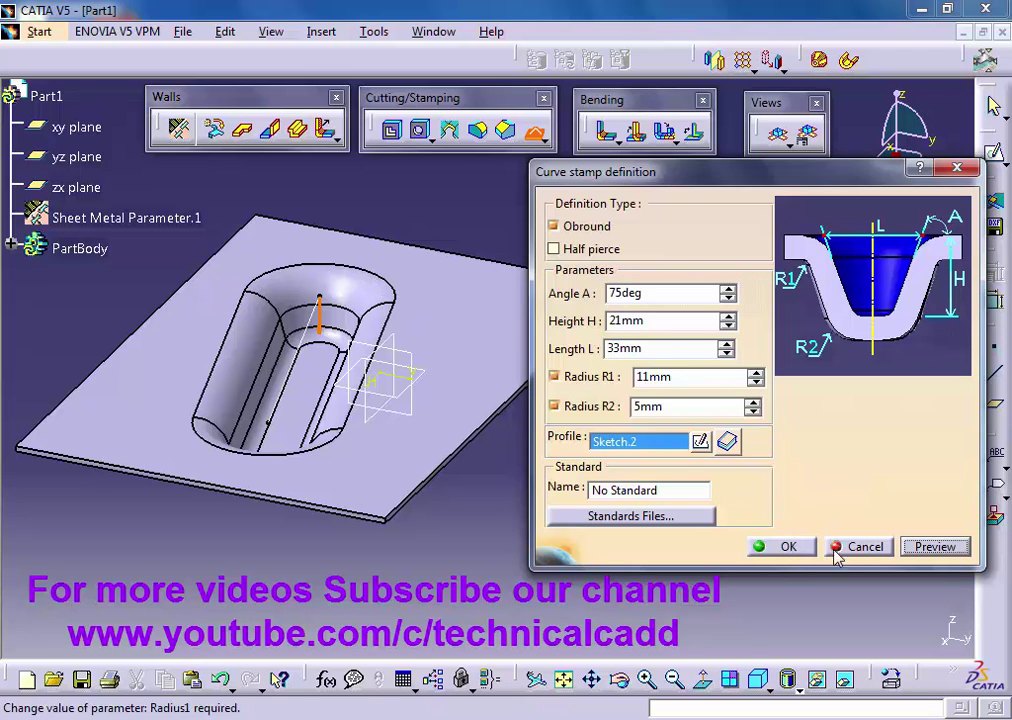
left_click(785, 547)
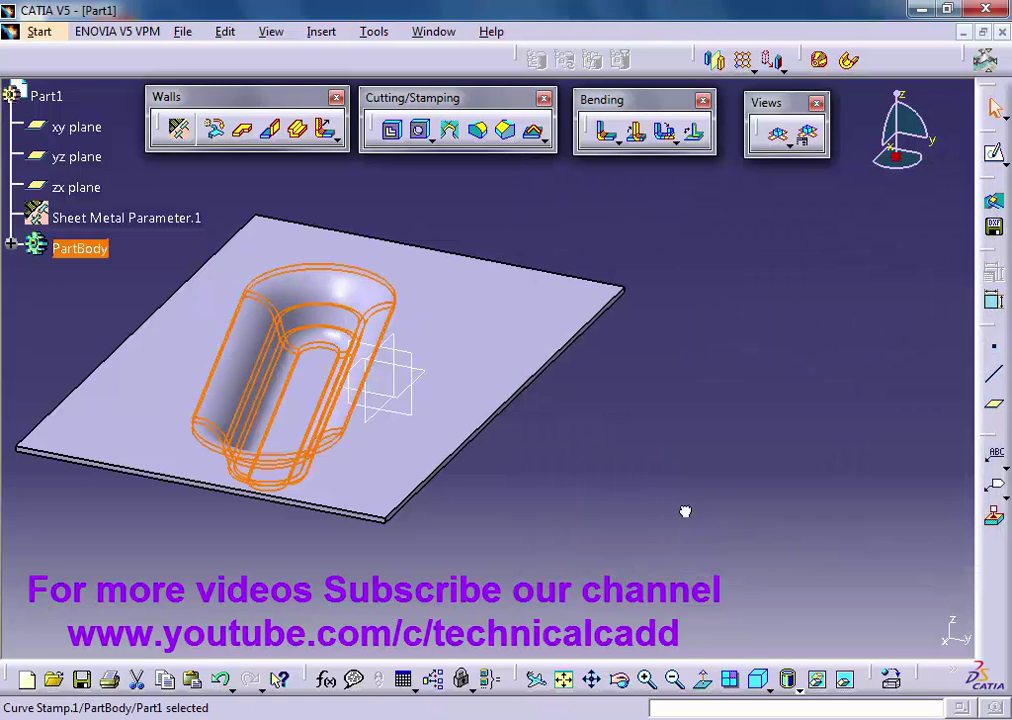
- Examine the obround curve stamp from above and from the underside of the wall
left_click(601, 485)
middle_click_drag(601, 485, 638, 548)
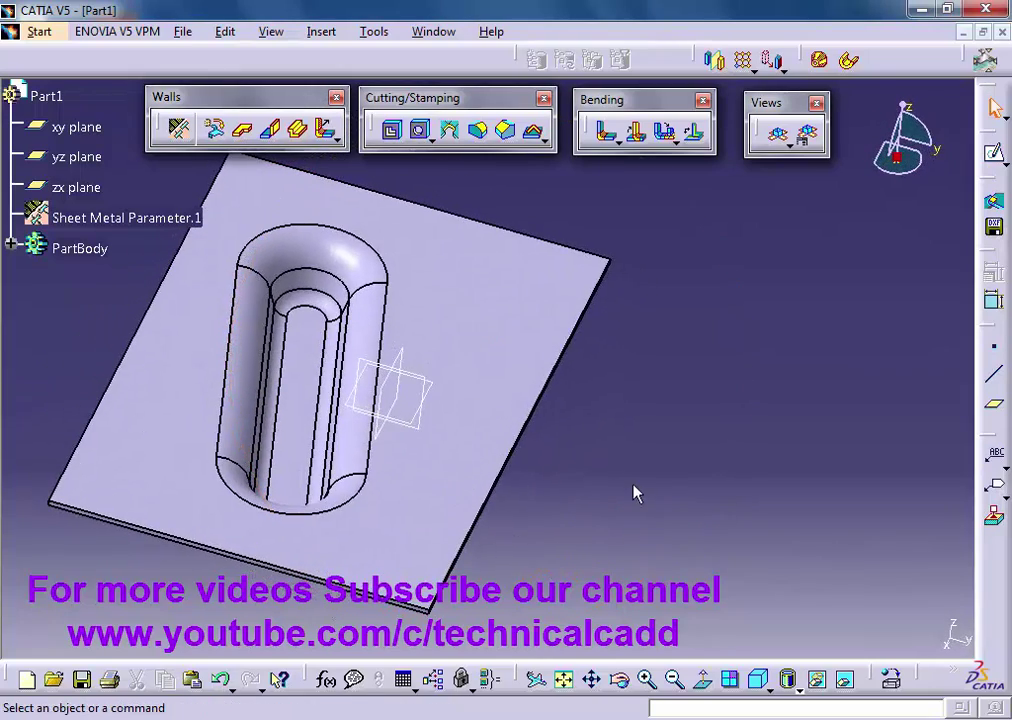
middle_click_drag(636, 492, 542, 260)
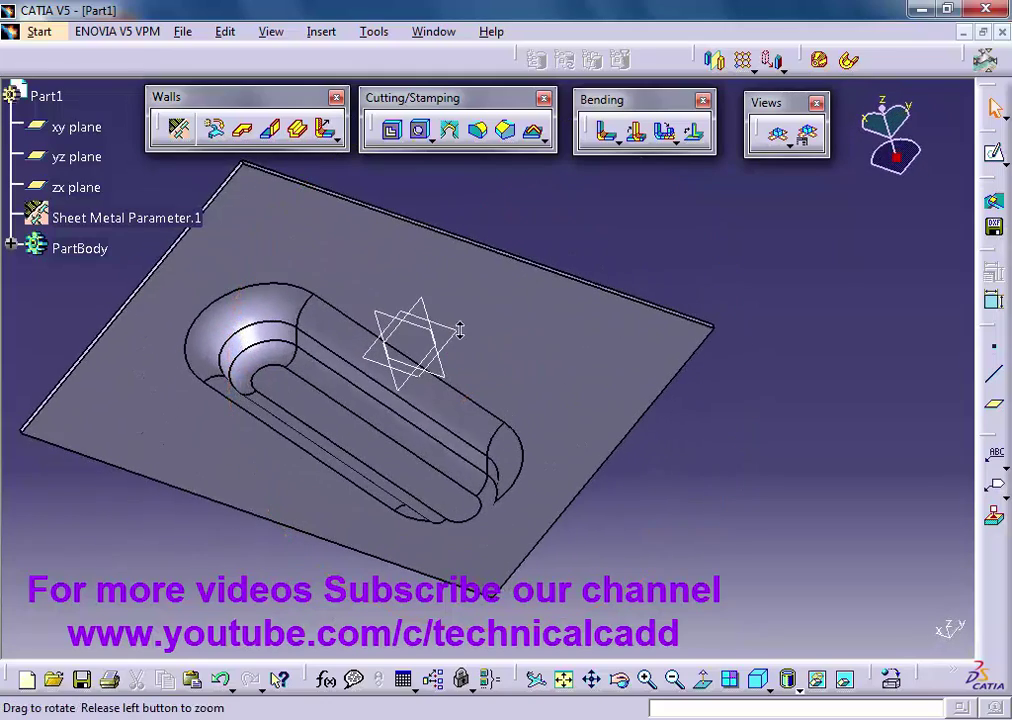
middle_click_drag(459, 331, 698, 334)
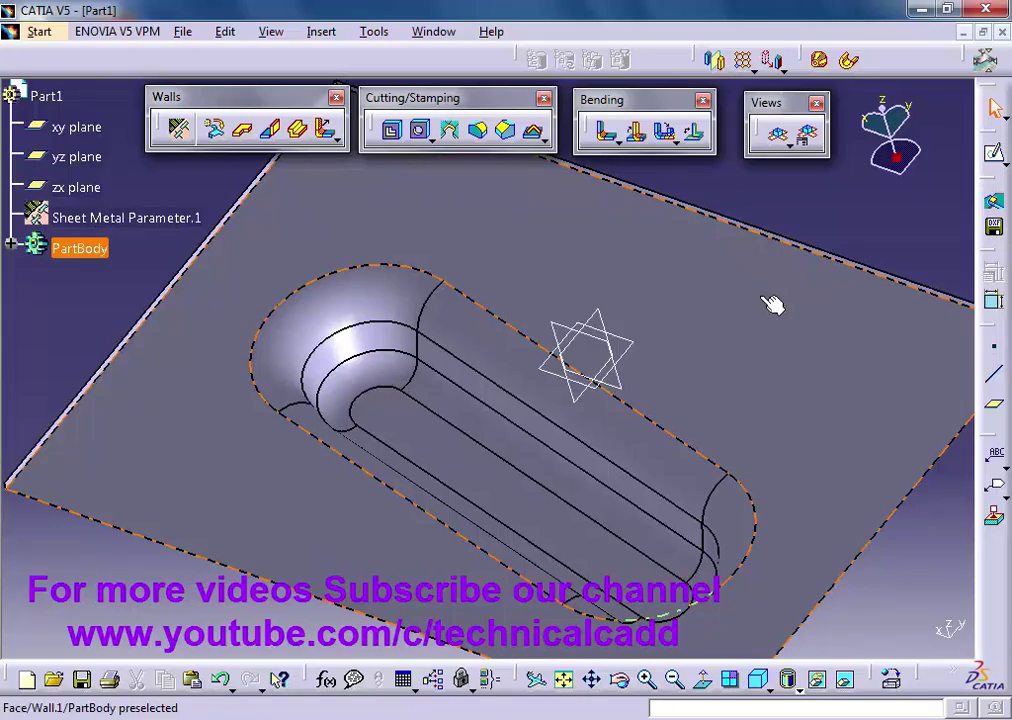
middle_click_drag(772, 304, 488, 458)
middle_click_drag(743, 535, 714, 273)
middle_click_drag(501, 580, 235, 555)
middle_click_drag(445, 474, 287, 567)
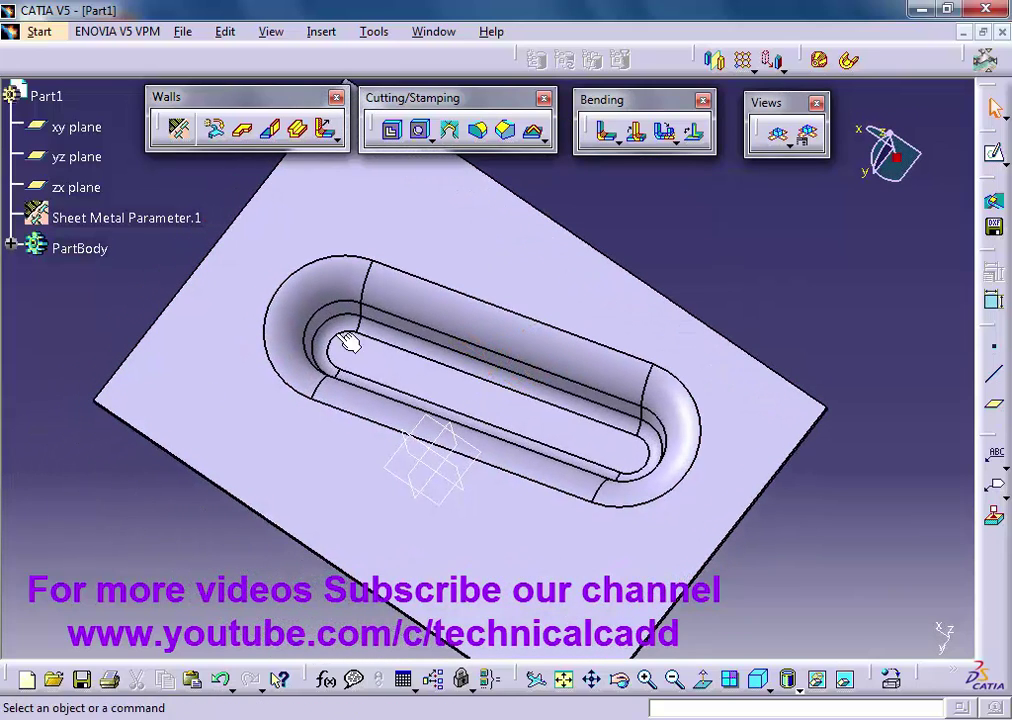
- Edit the curve stamp: enable and disable Half pierce, giving a 90deg angle and 1 mm height, turn off Obround, and apply
double_click(395, 298)
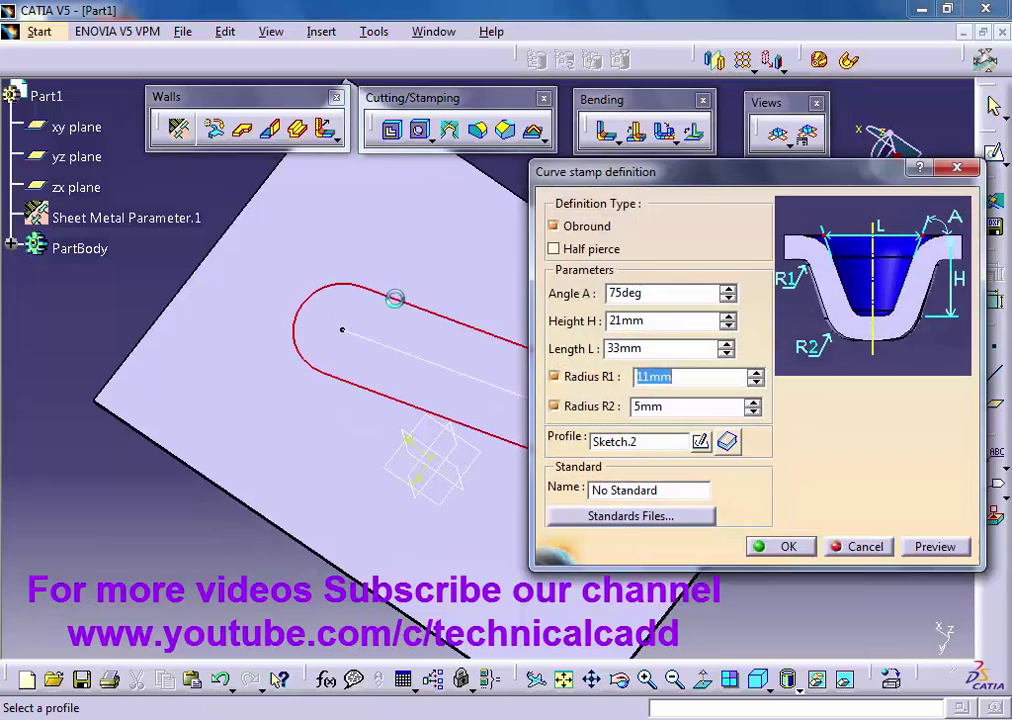
left_click(555, 249)
left_click(554, 249)
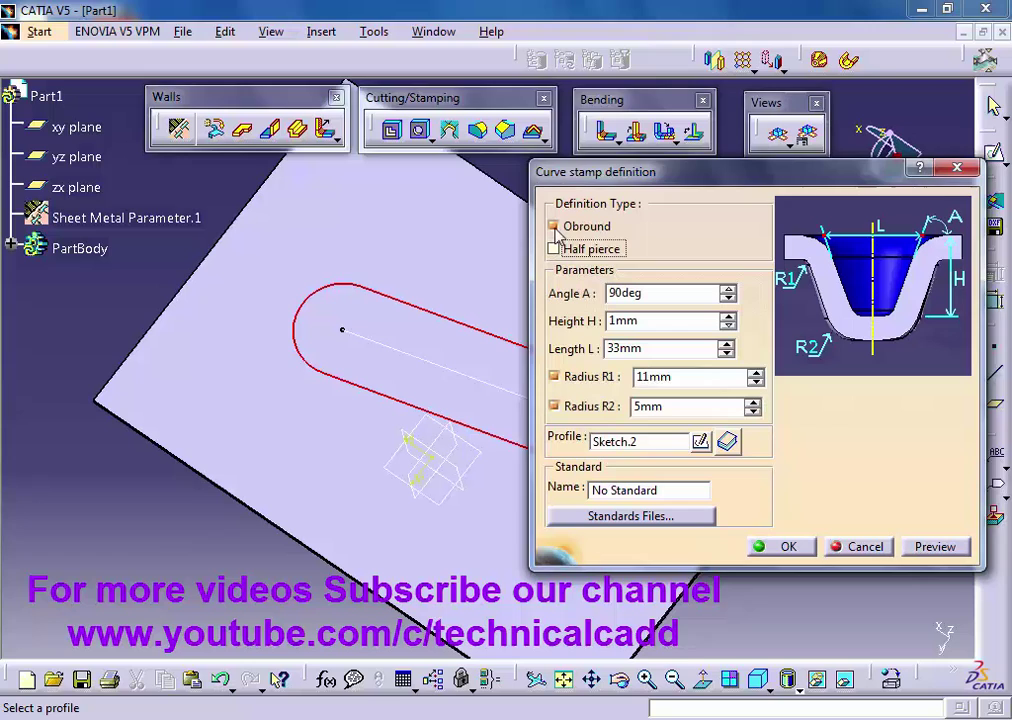
left_click(553, 226)
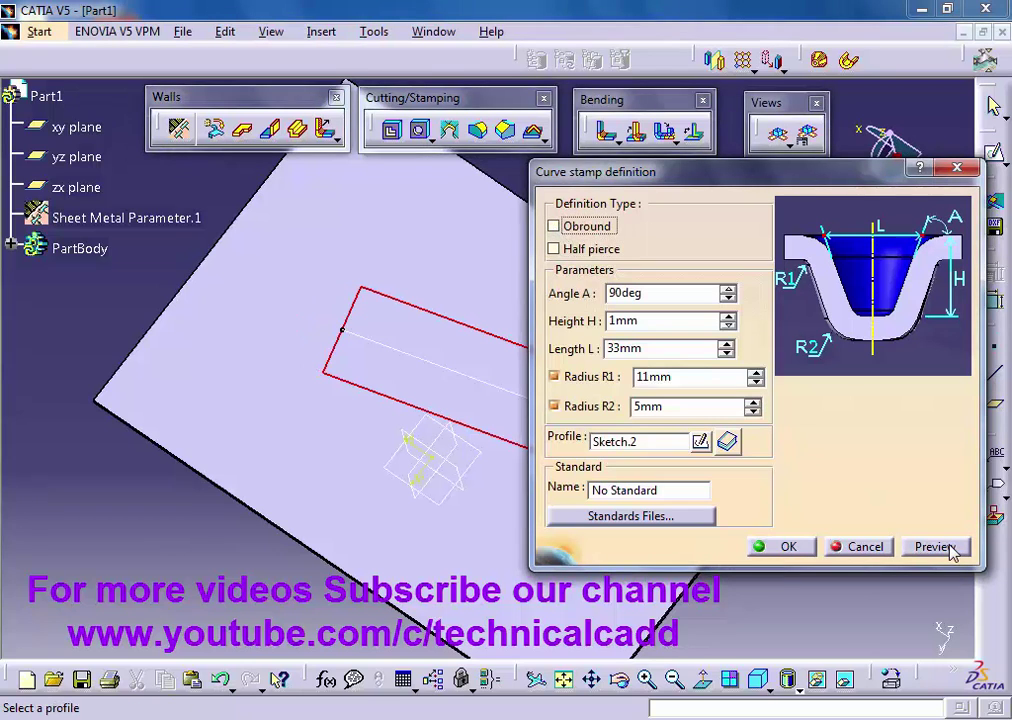
left_click(934, 547)
left_click(787, 547)
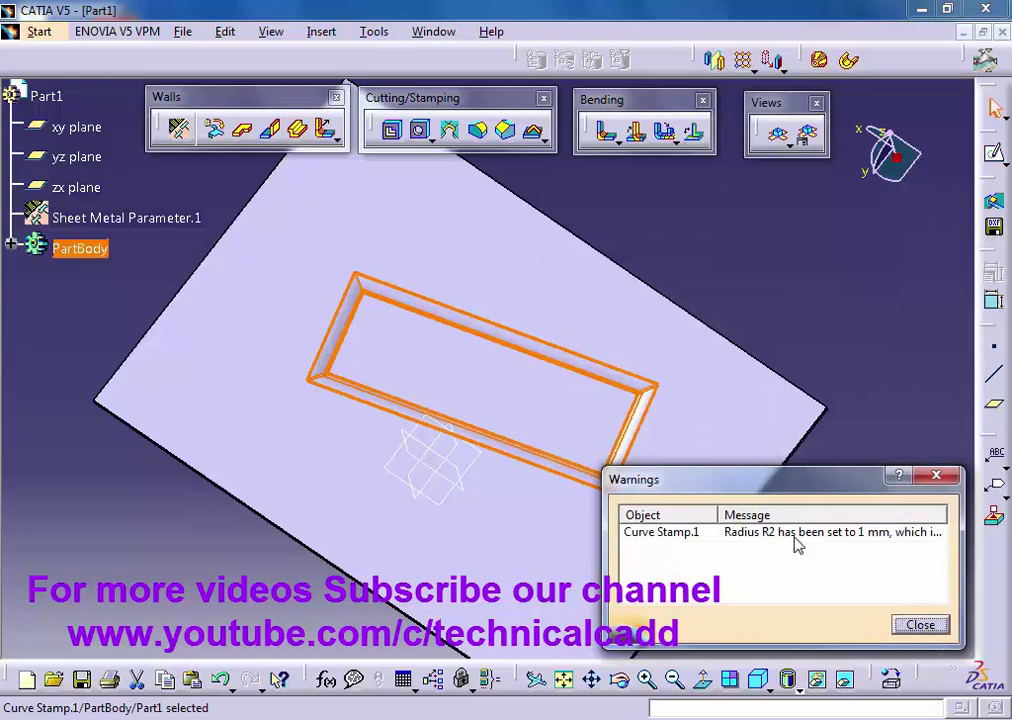
left_click(921, 626)
- Reopen the curve stamp's definition, set Radius R2 to 1 mm and apply the change
left_click(519, 343)
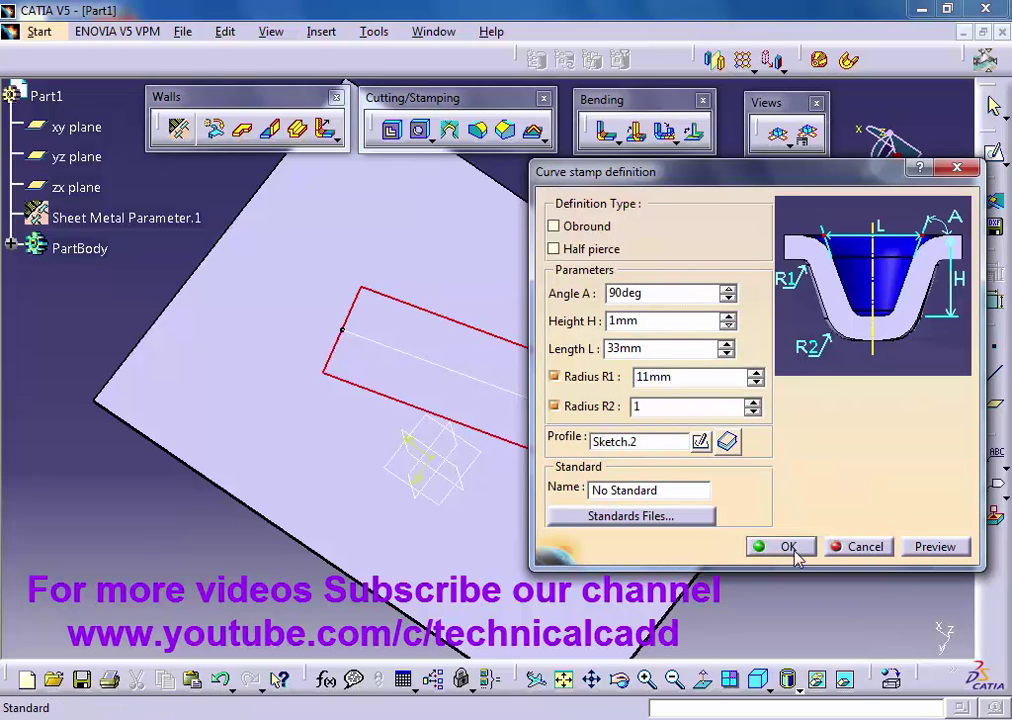
left_click(935, 546)
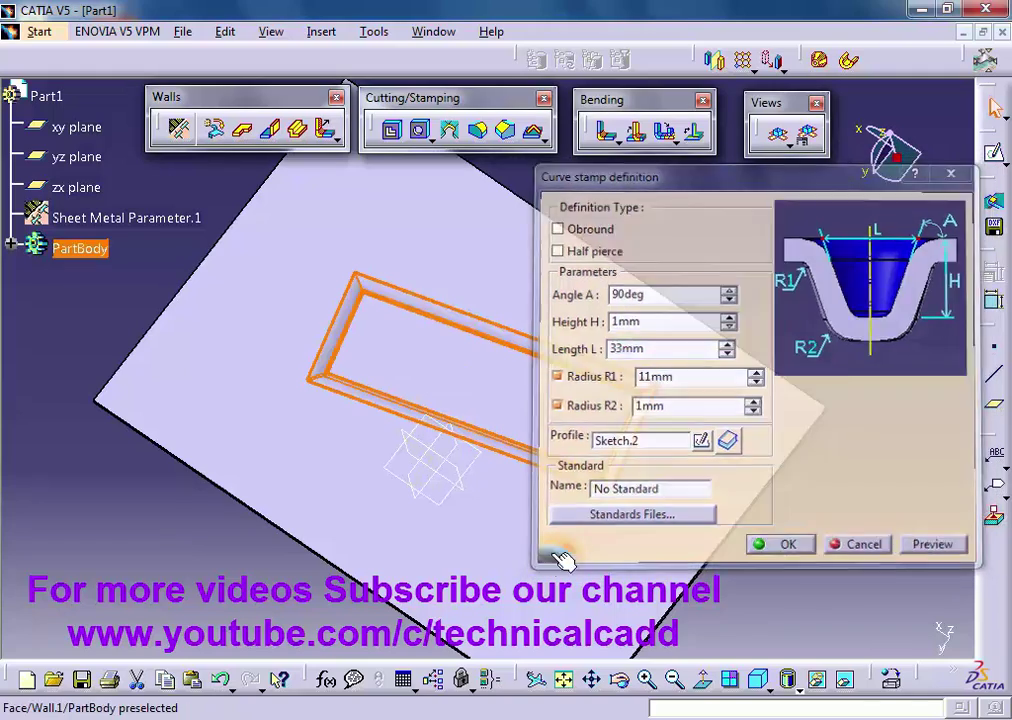
- Edit the rectangular curve stamp: enable Obround, set Radius R2 to 5 mm, preview and apply, dismissing the warning
middle_click_drag(330, 565, 709, 466)
middle_click_drag(366, 571, 287, 553)
middle_click_drag(436, 515, 293, 597)
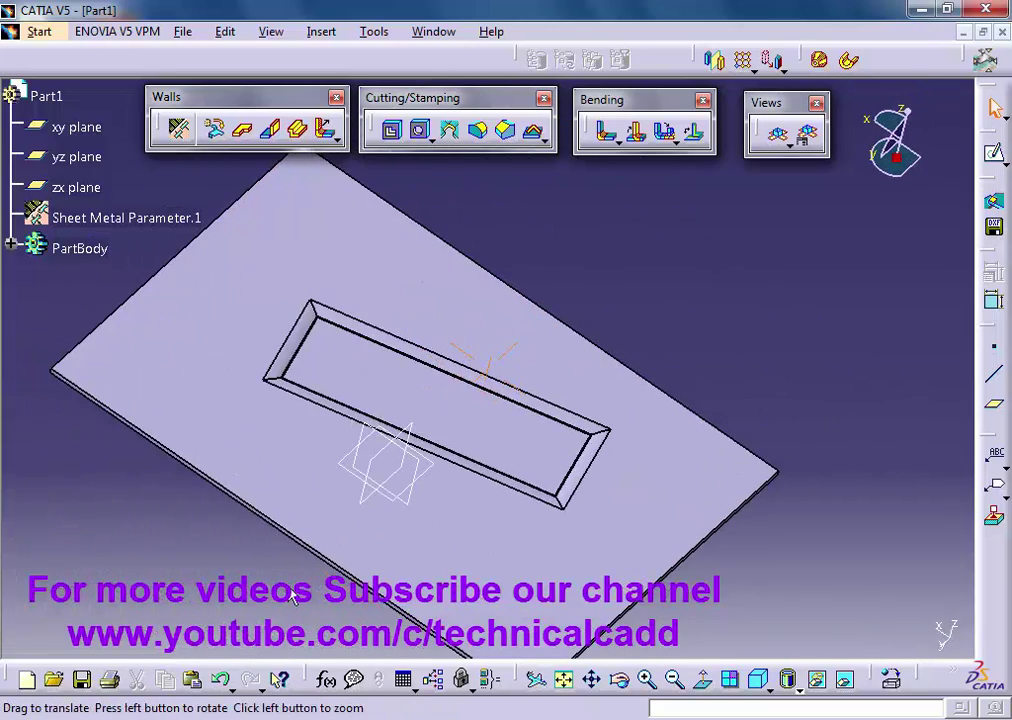
double_click(590, 451)
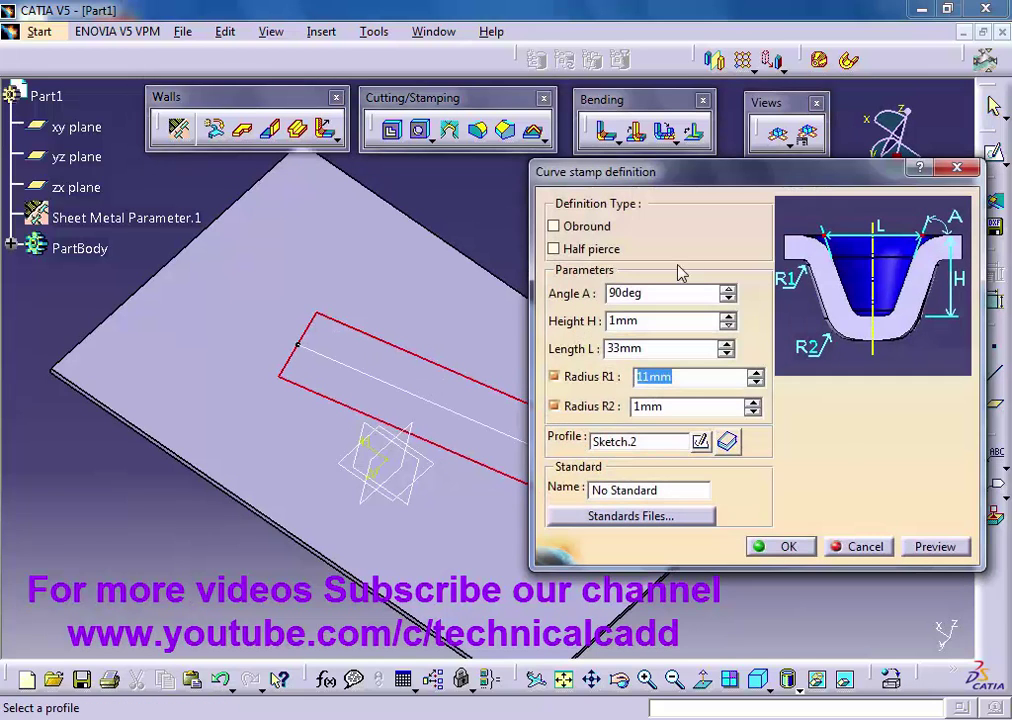
left_click(554, 227)
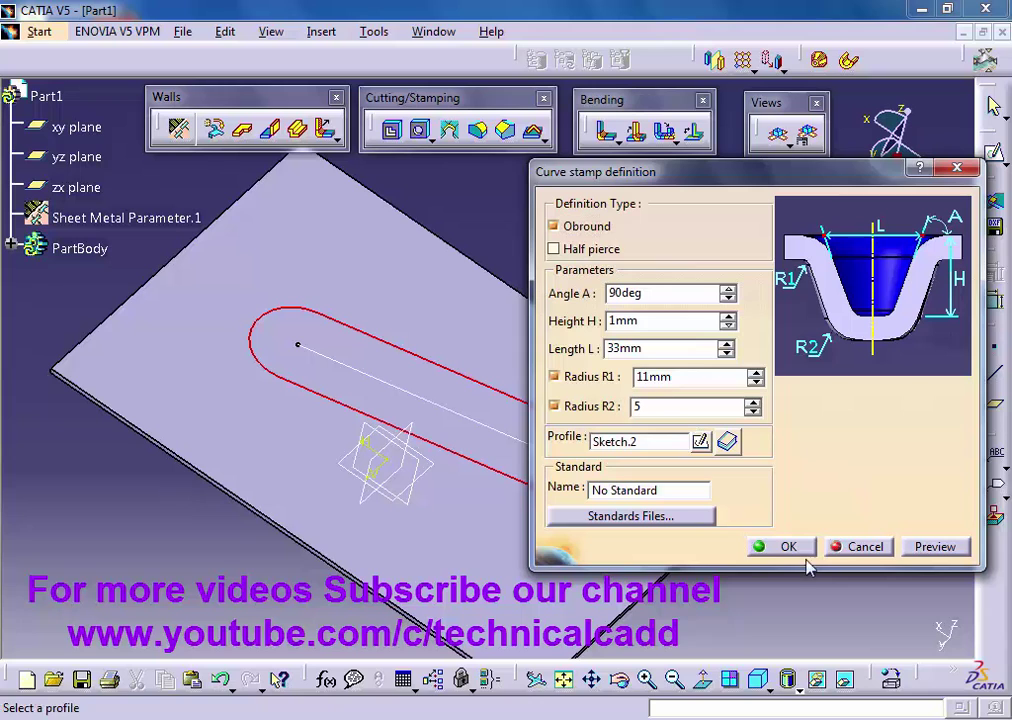
left_click(936, 546)
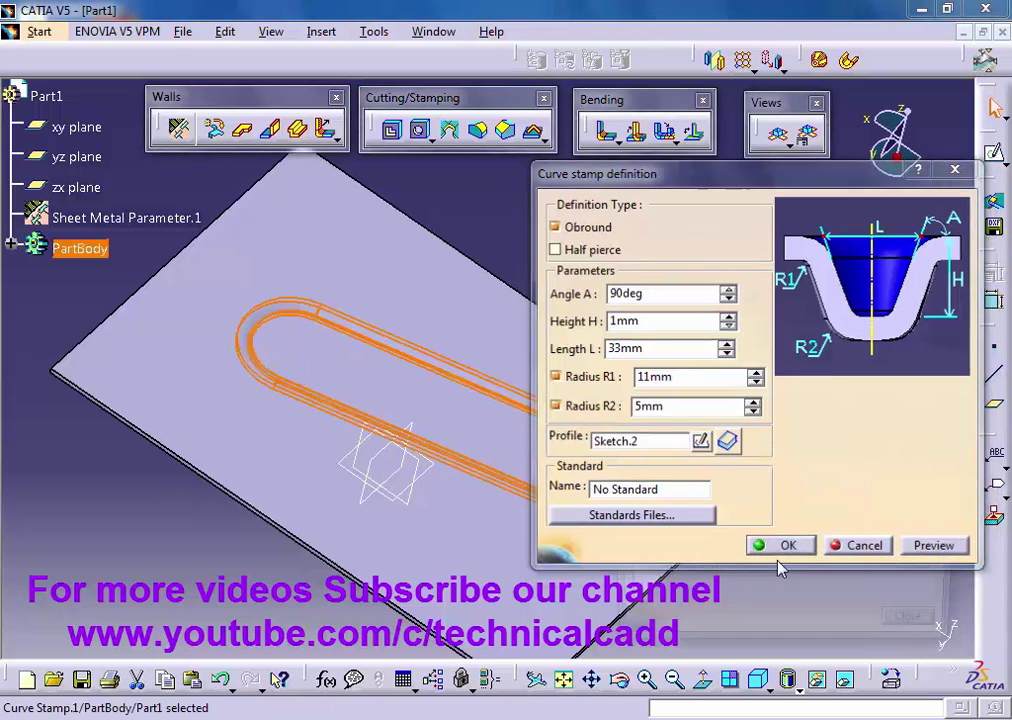
left_click(781, 548)
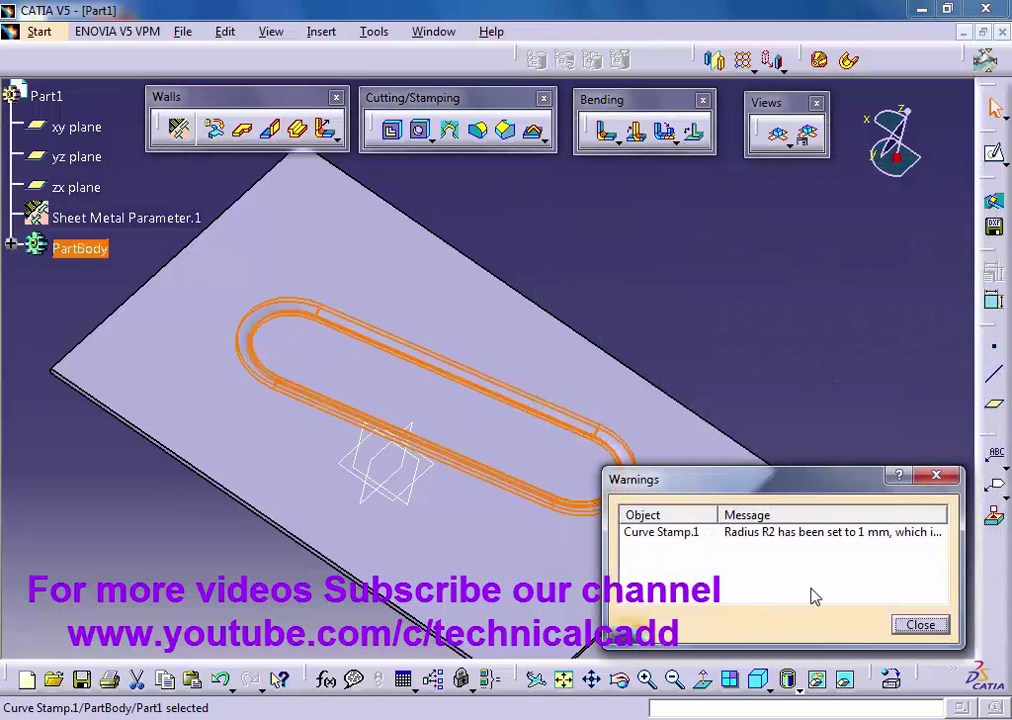
left_click(918, 623)
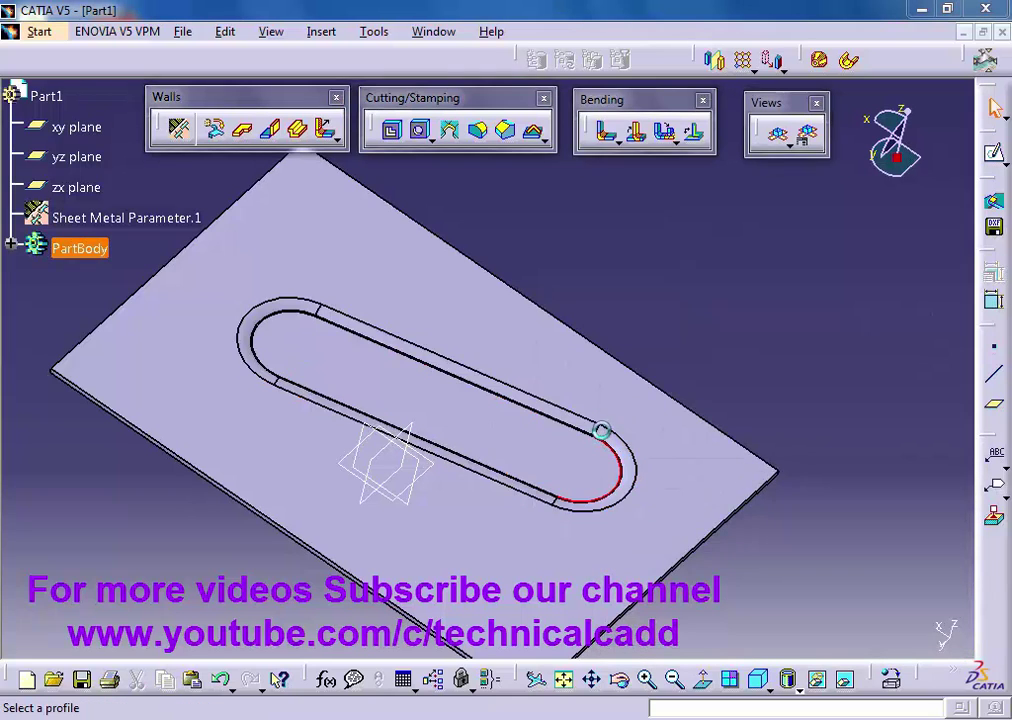
- Reopen the obround curve stamp's definition, set Radius R2 to 1 mm, preview and apply the change
double_click(601, 430)
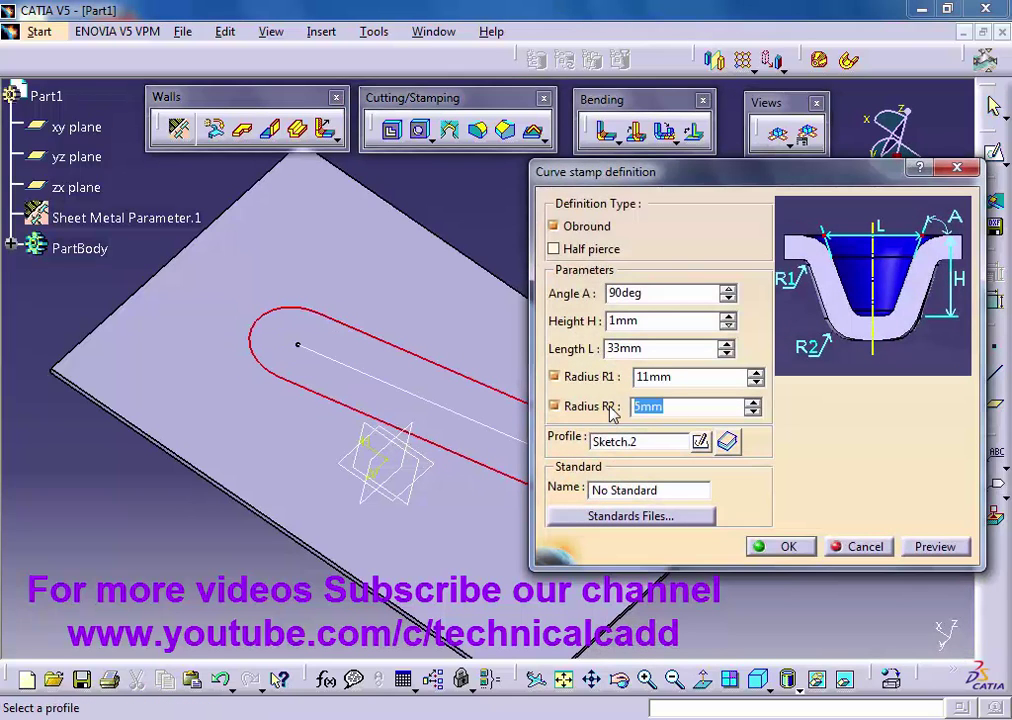
left_click(936, 550)
left_click(790, 547)
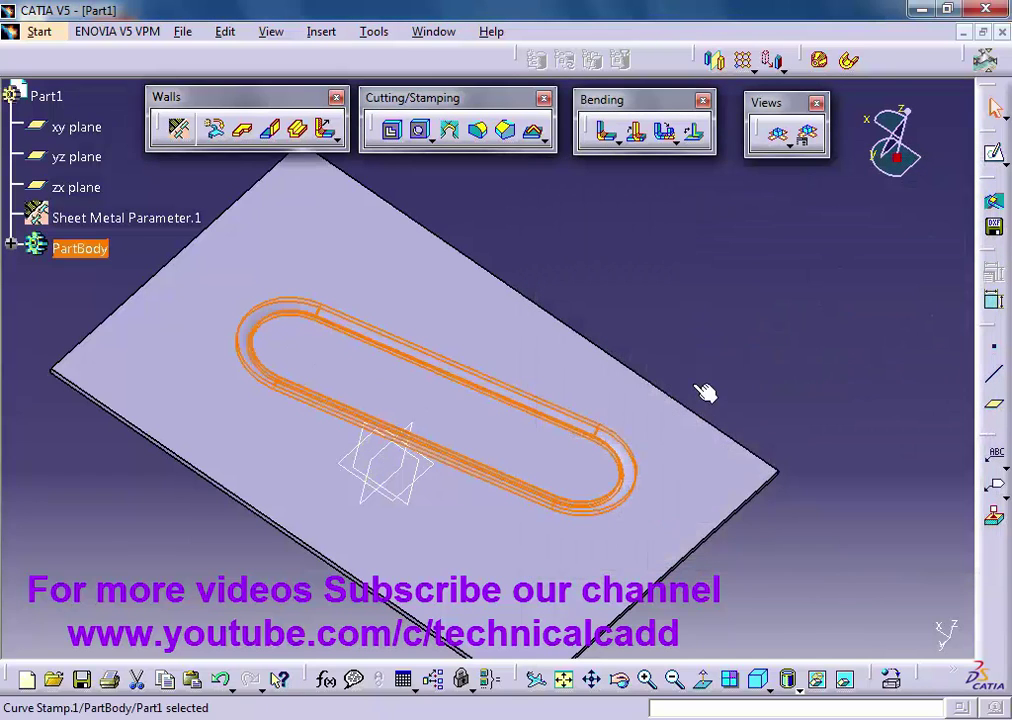
- Edit the obround curve stamp, setting Height H to 18 mm and Radius R2 to 5 mm, and apply
middle_click_drag(312, 602, 348, 339)
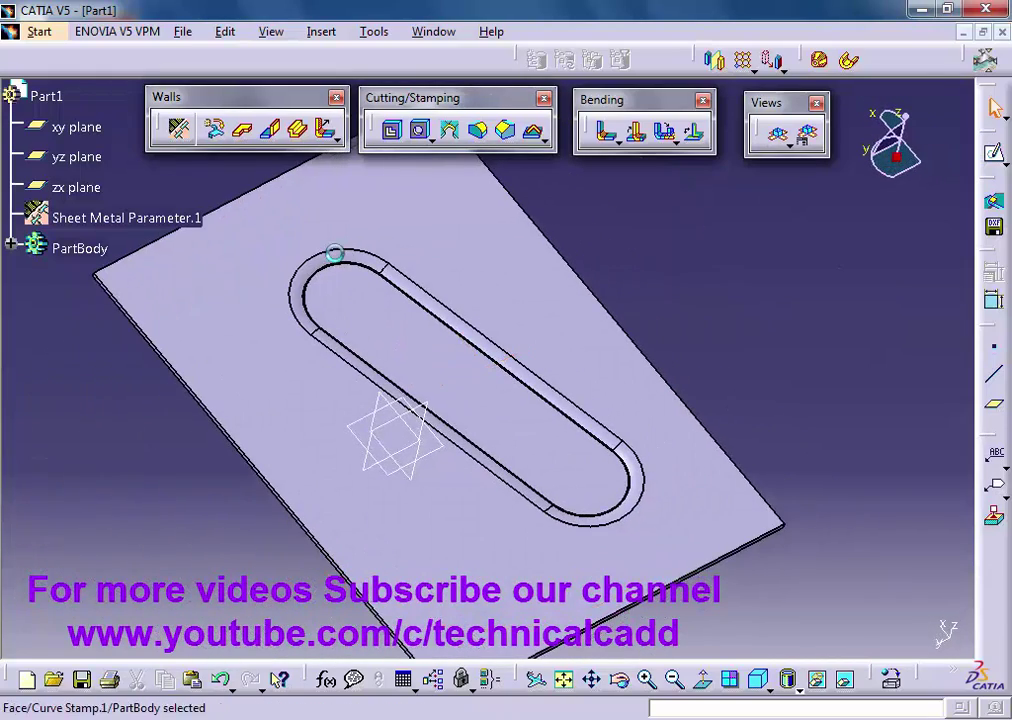
double_click(335, 253)
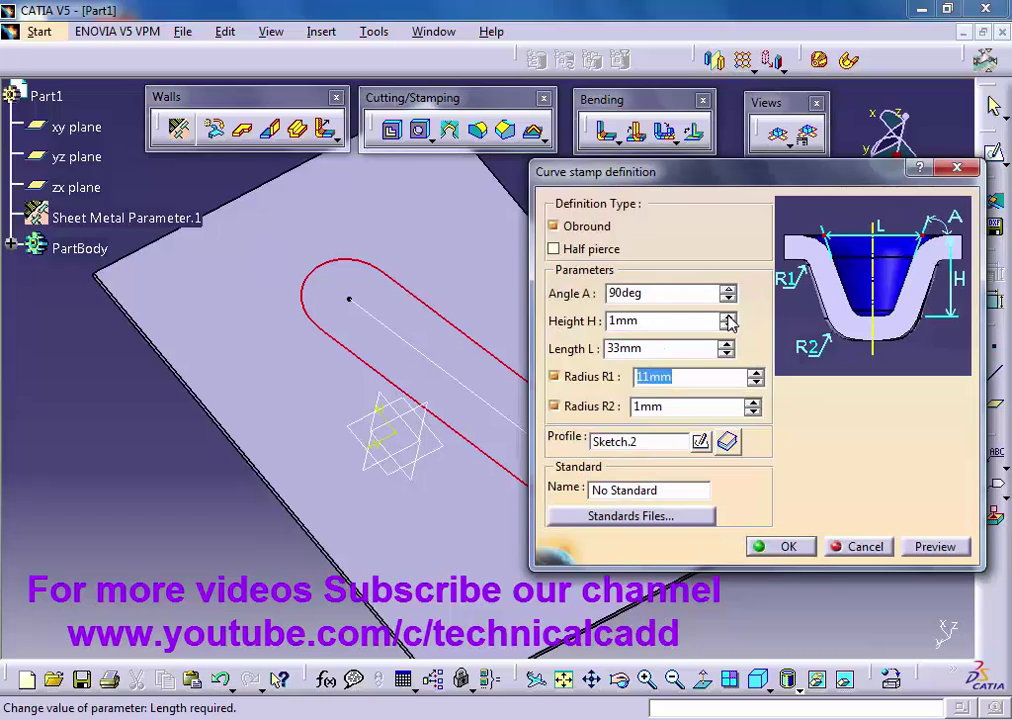
left_click(728, 316)
left_click(728, 316)
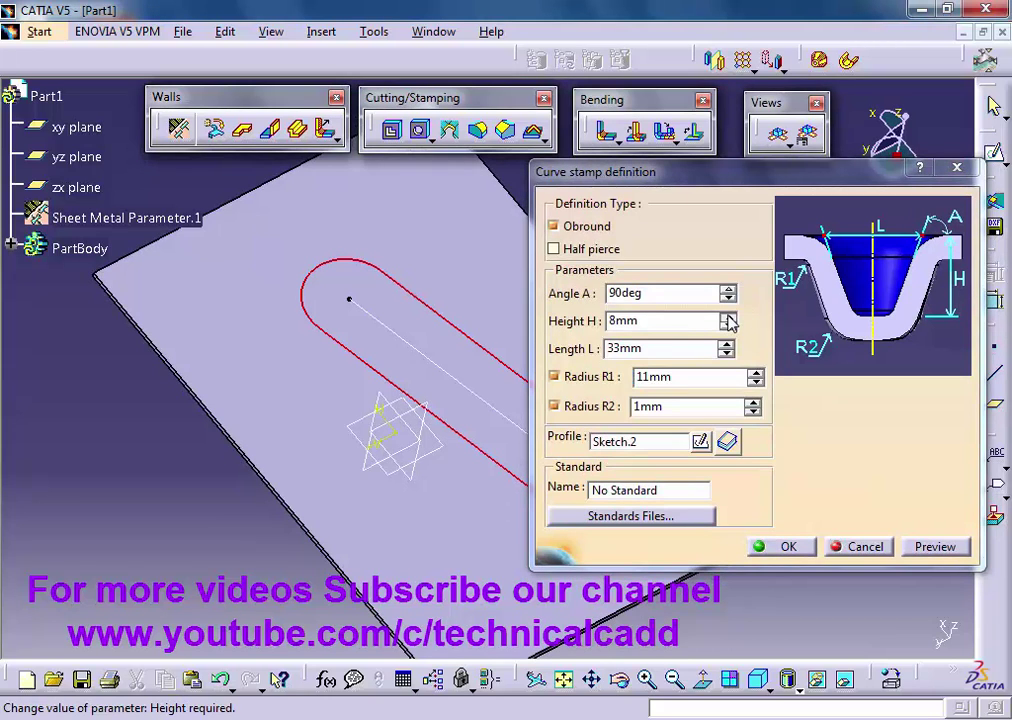
left_click(728, 316)
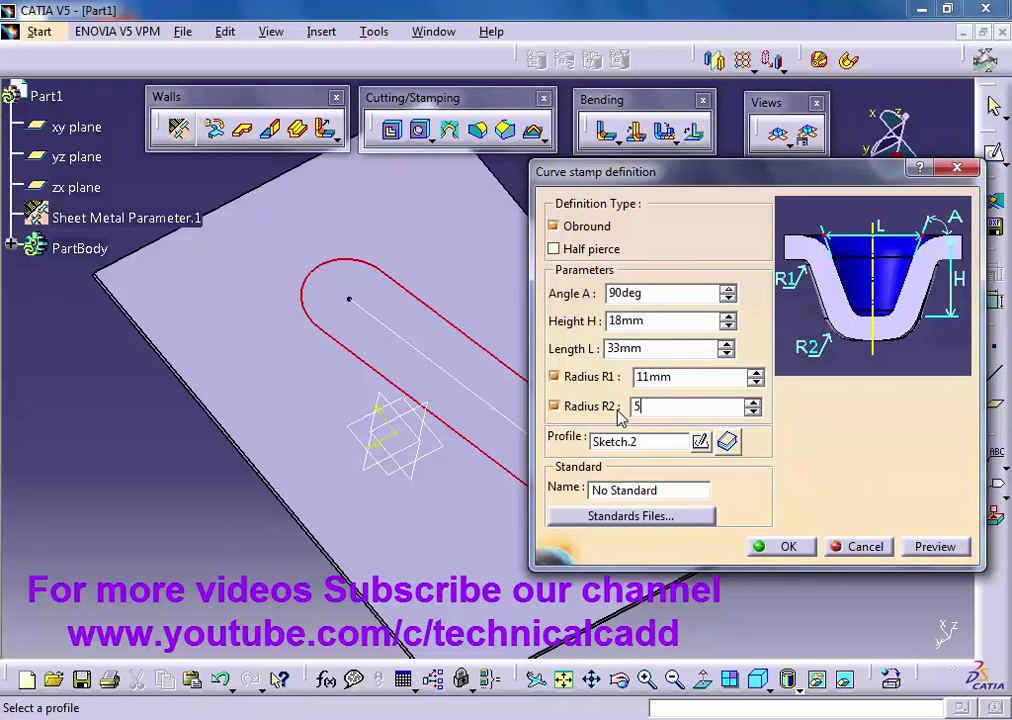
left_click(789, 546)
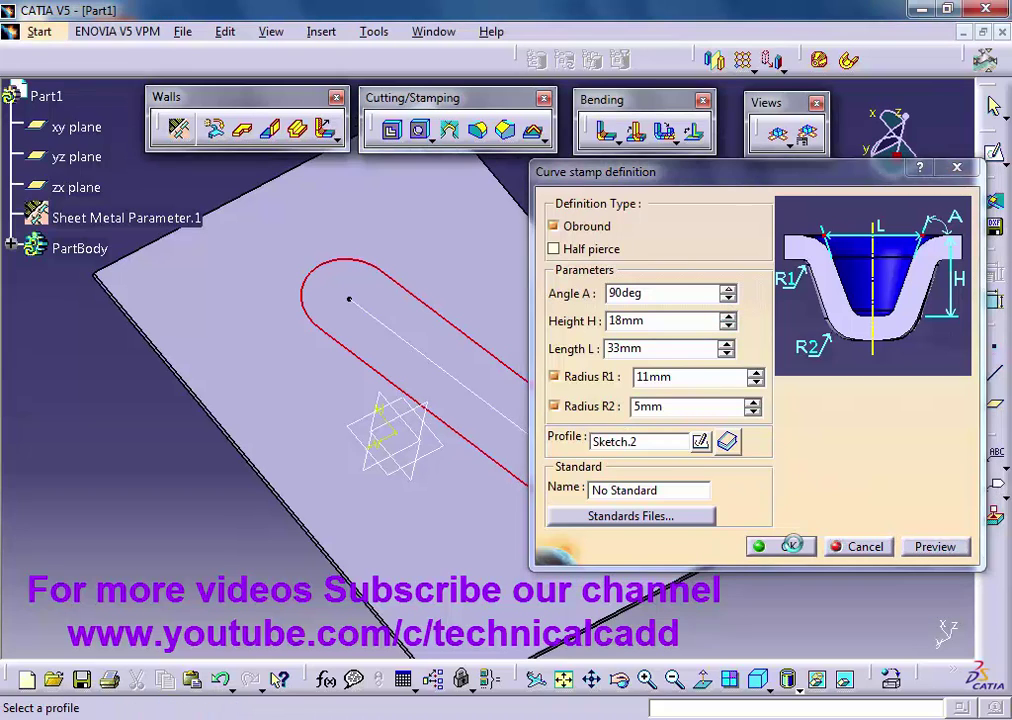